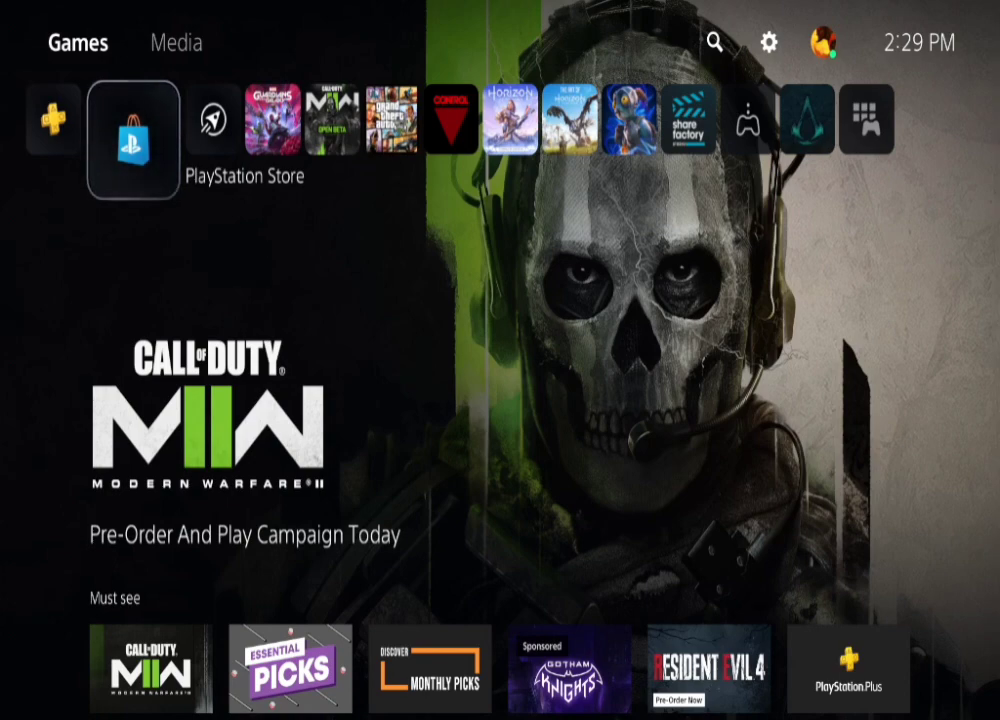
Step: Navigate to the PS5's Settings and open the System page
key(Up)
key(Right)
key(Right)
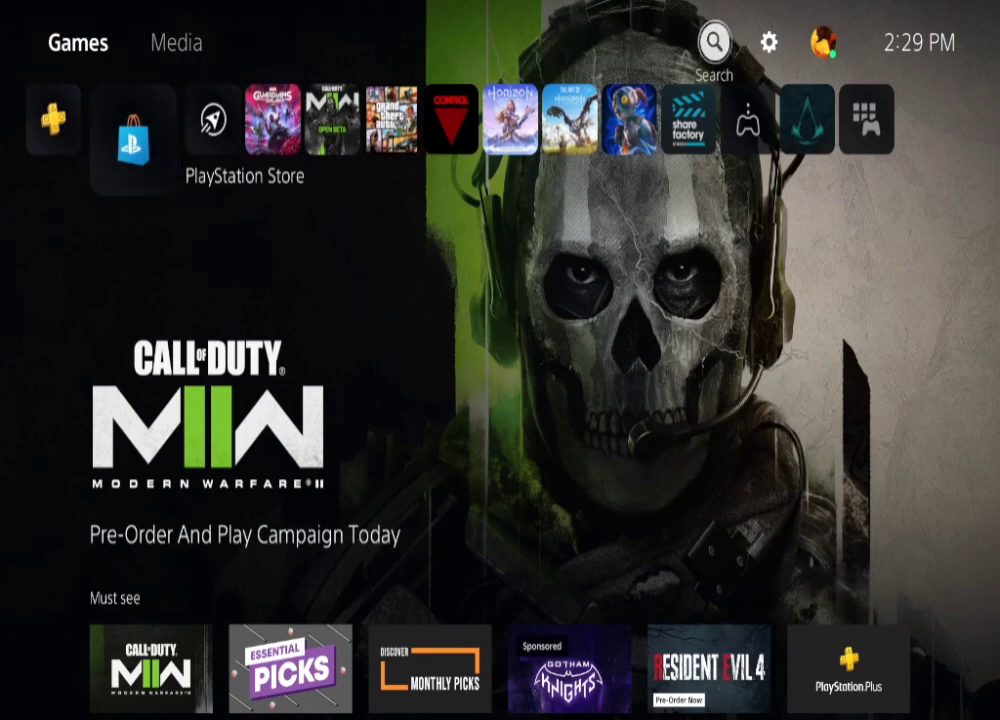
key(Right)
key(Return)
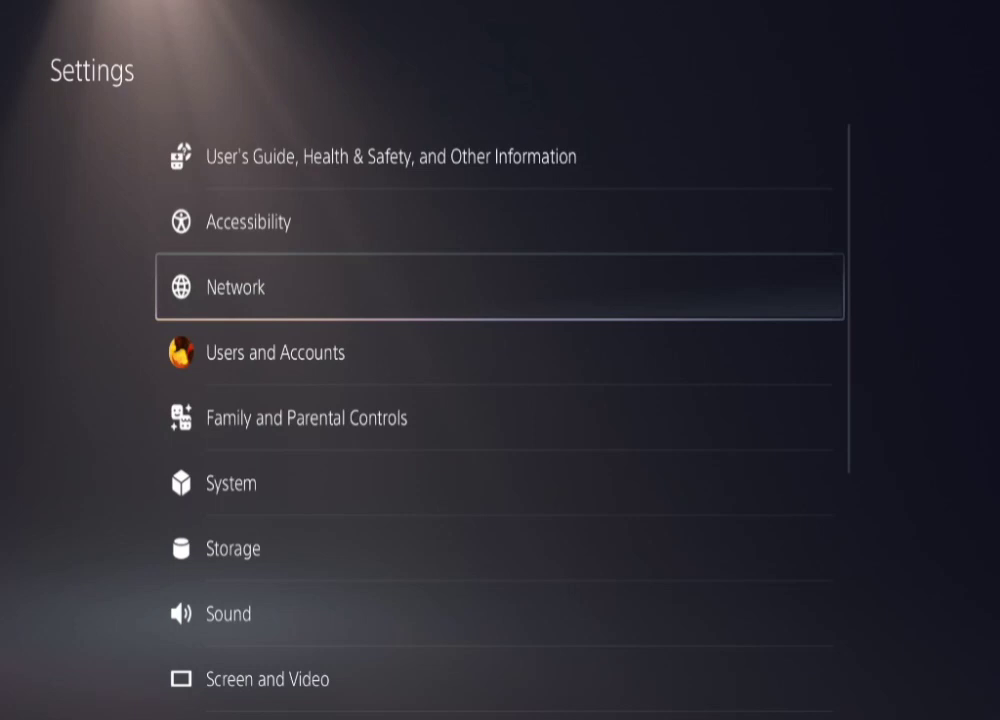
key(Down)
key(Down)
key(Down)
key(Return)
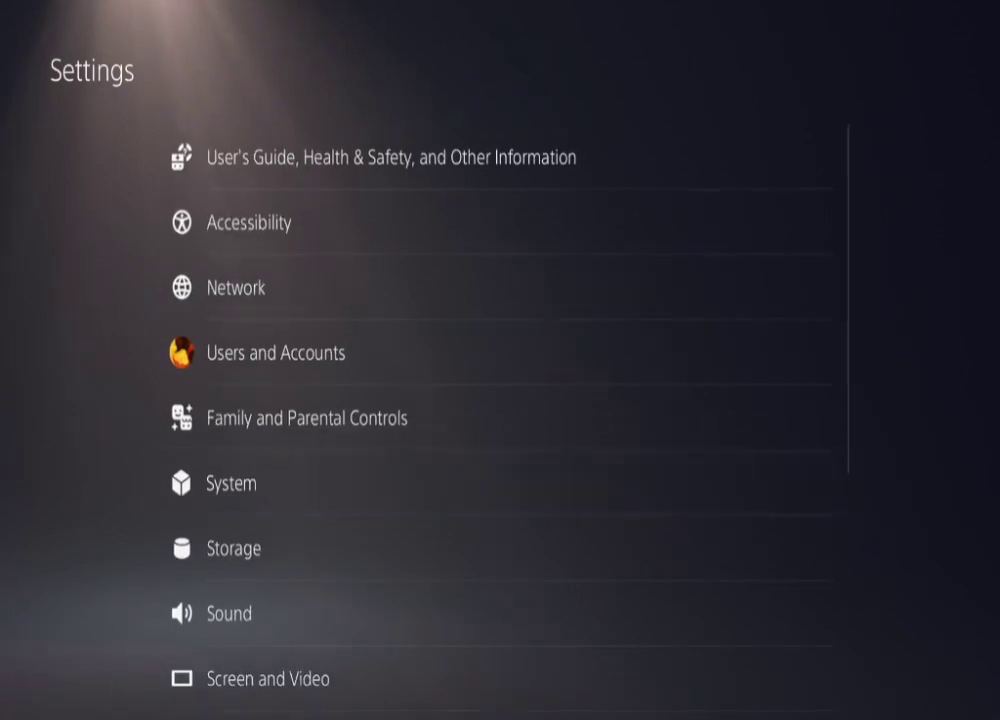
Step: Ensure Enable Remote Play is on under Remote Play, then show the Link Device pairing code
key(Down)
key(Down)
key(Down)
key(Down)
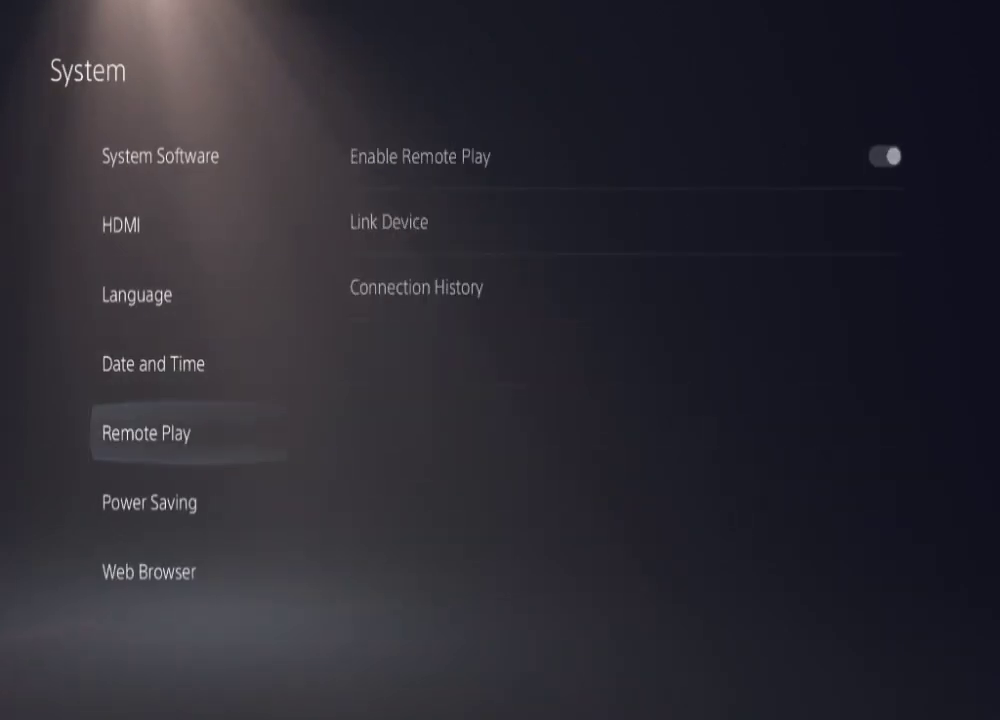
key(Right)
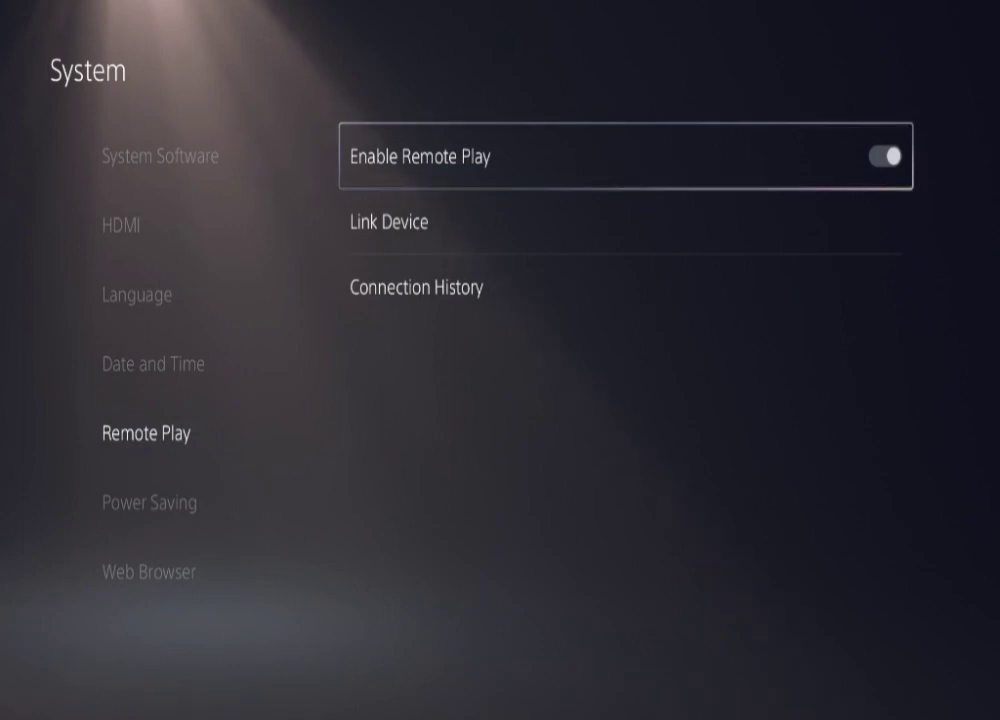
key(Return)
key(Return)
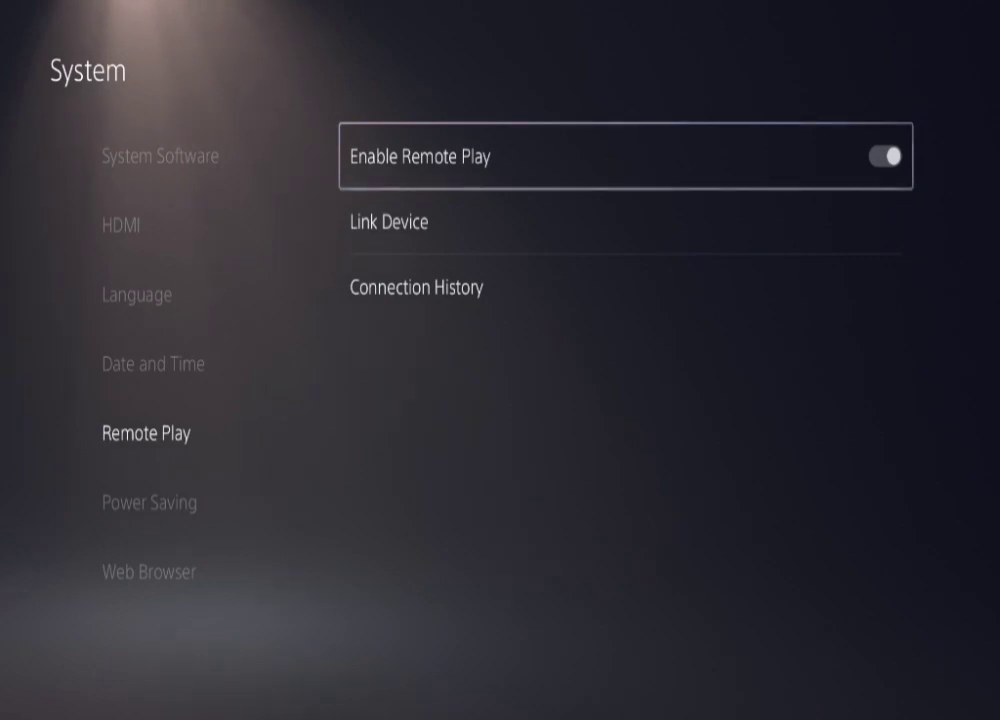
key(Down)
key(Return)
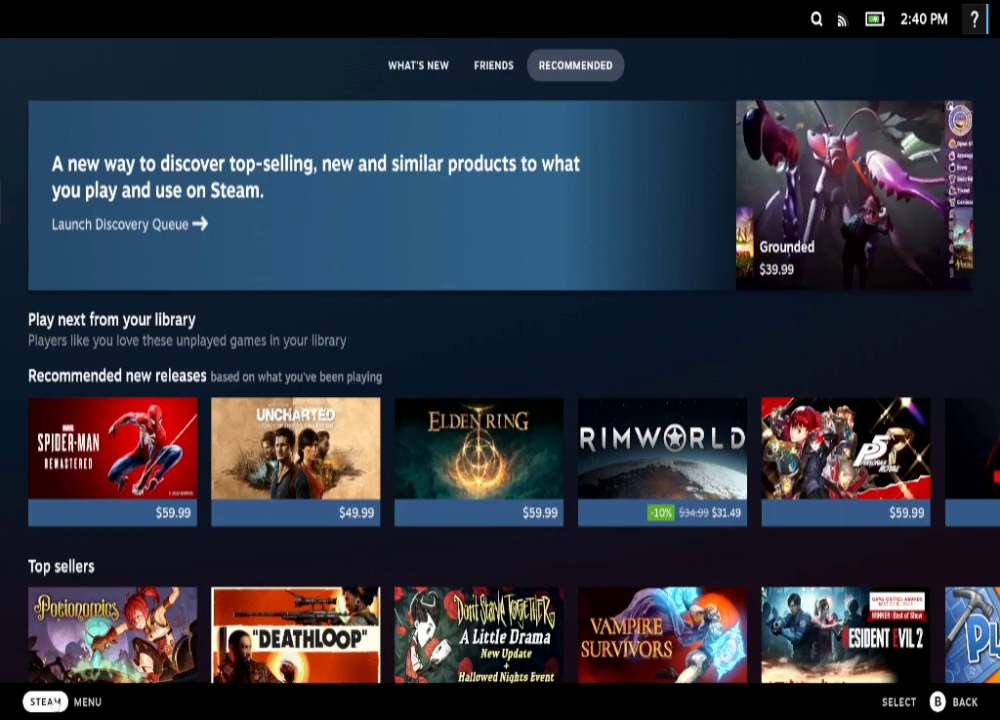
Step: Switch the Deck to Desktop Mode from the Steam menu's Power options
click(55, 703)
click(69, 530)
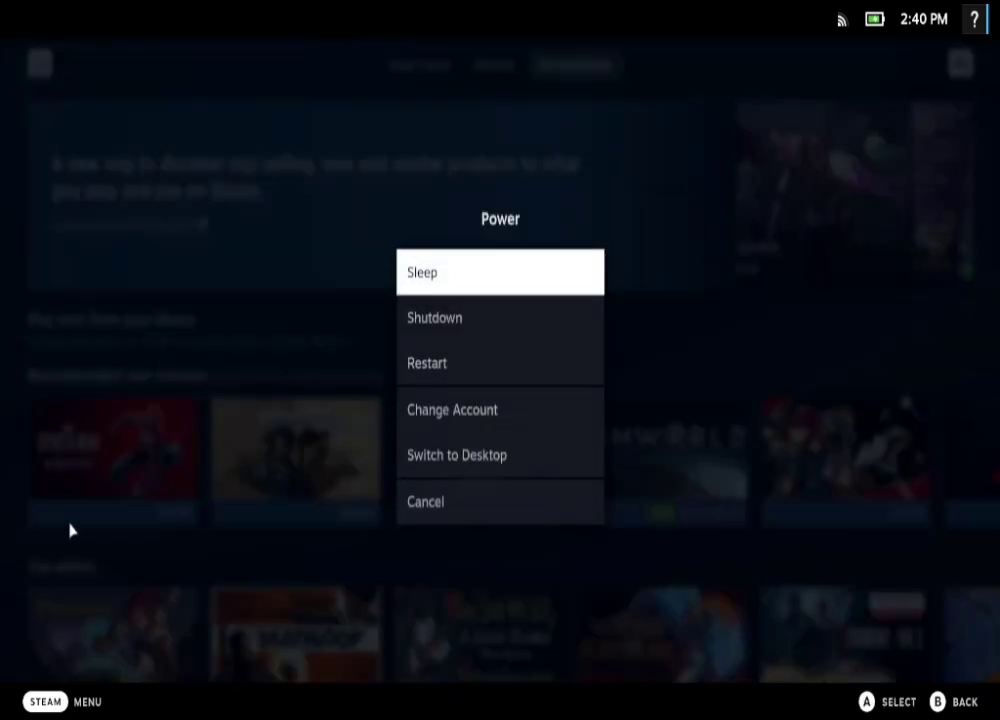
click(482, 455)
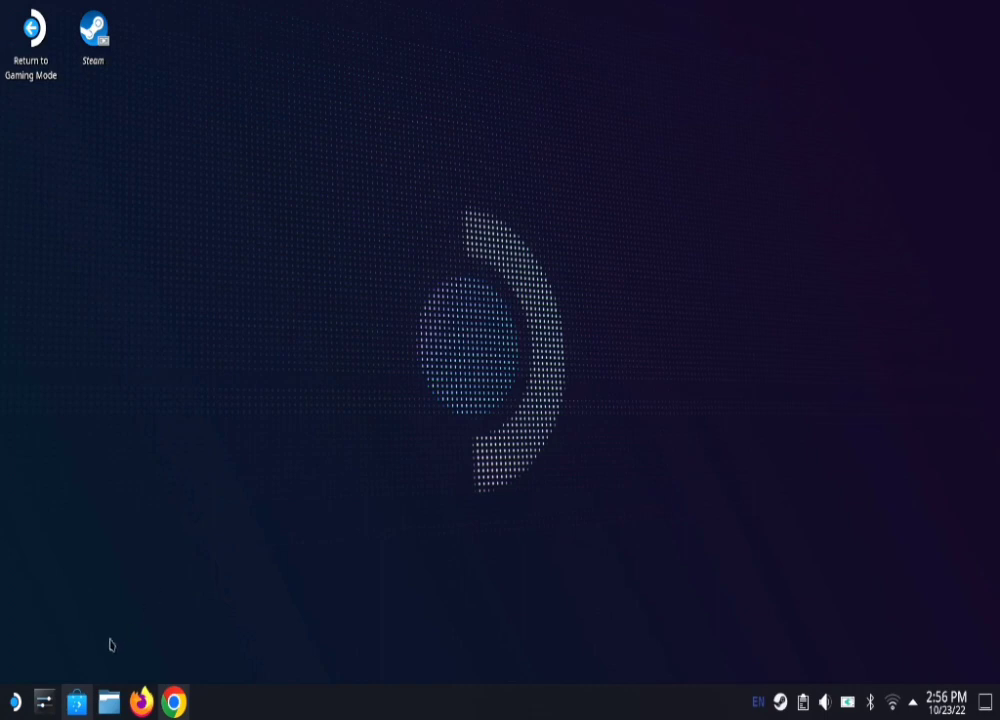
Step: Search Discover for 'chiaki' and open the installed Chiaki details page
click(77, 702)
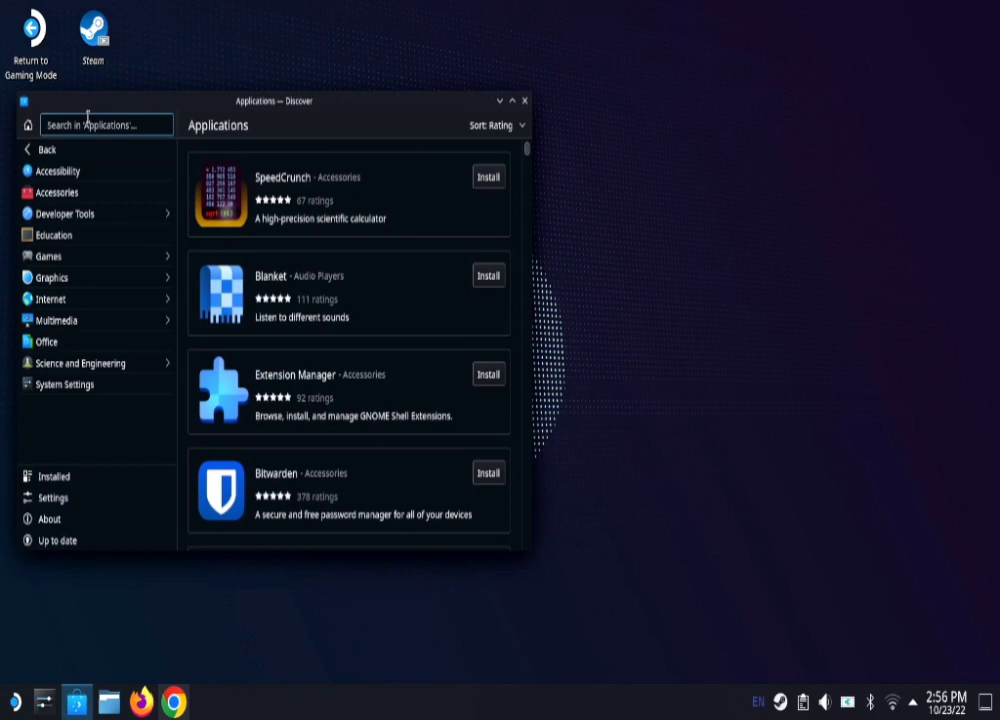
click(88, 120)
text(chiaki)
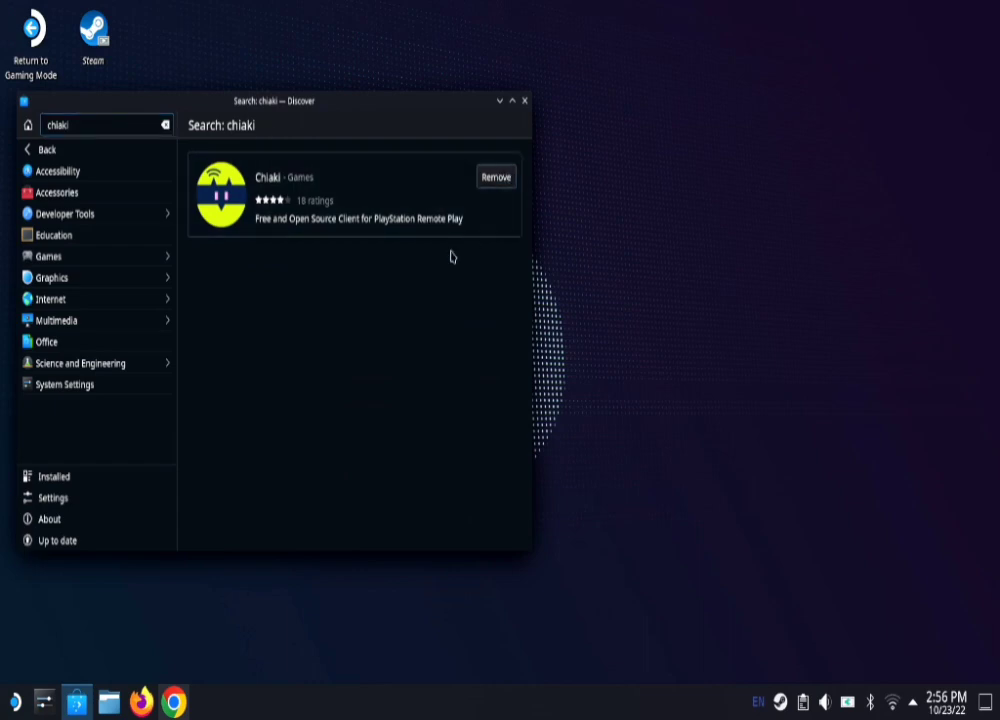
click(50, 478)
click(276, 294)
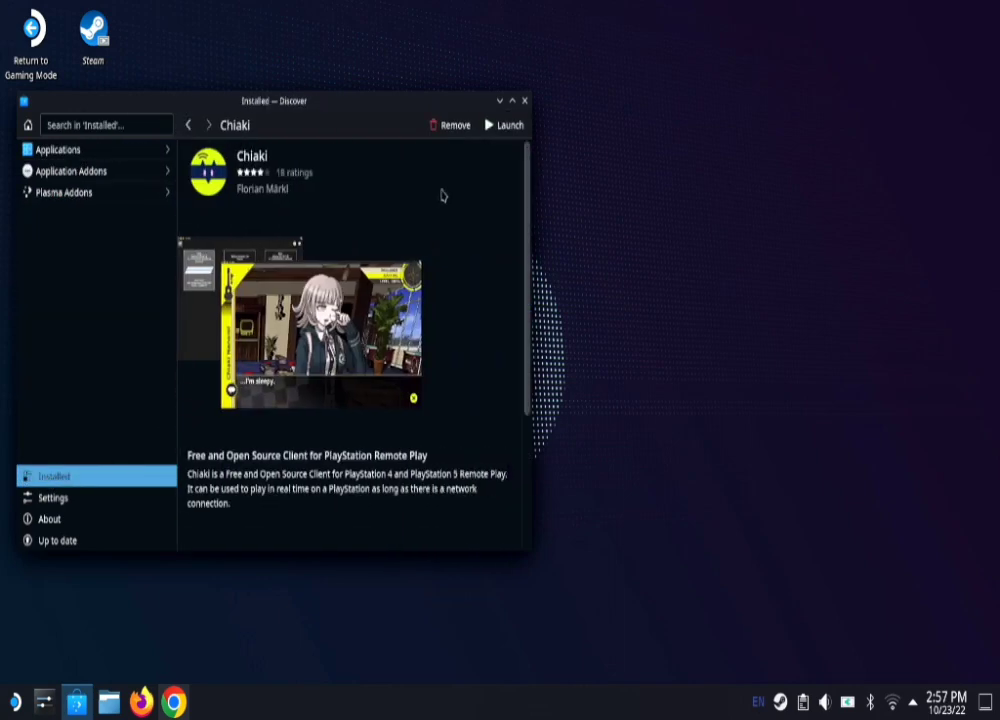
Step: Launch Chiaki, open Register Console for PS5-281 at 10.0.0.230, and bring up the Chrome guide
click(503, 126)
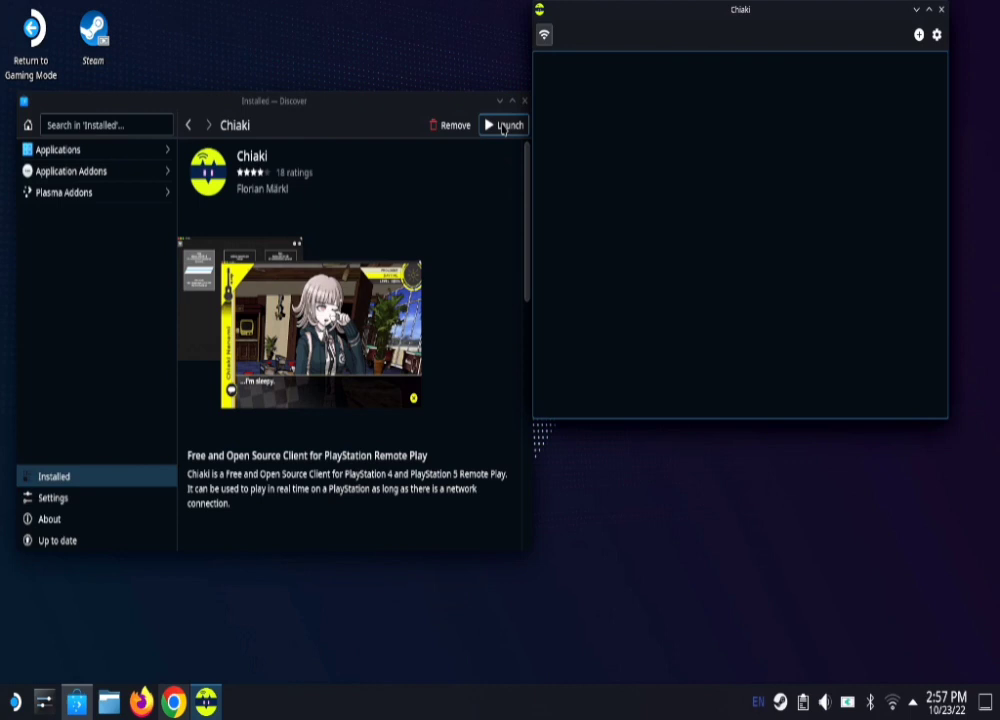
drag(763, 14, 277, 154)
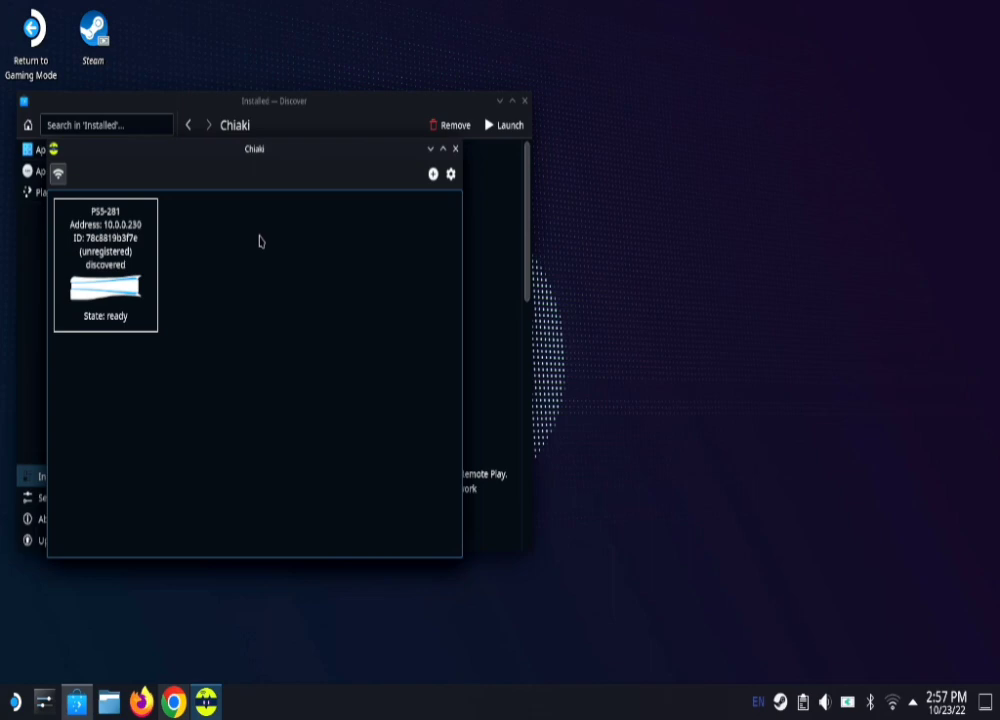
click(100, 265)
double_click(100, 265)
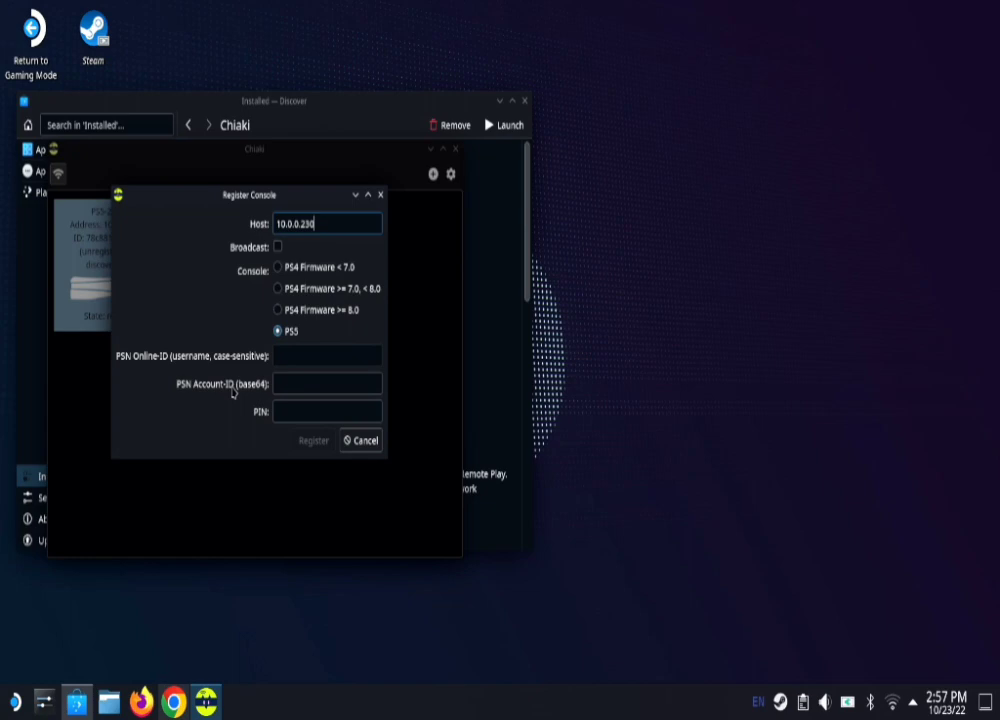
click(288, 411)
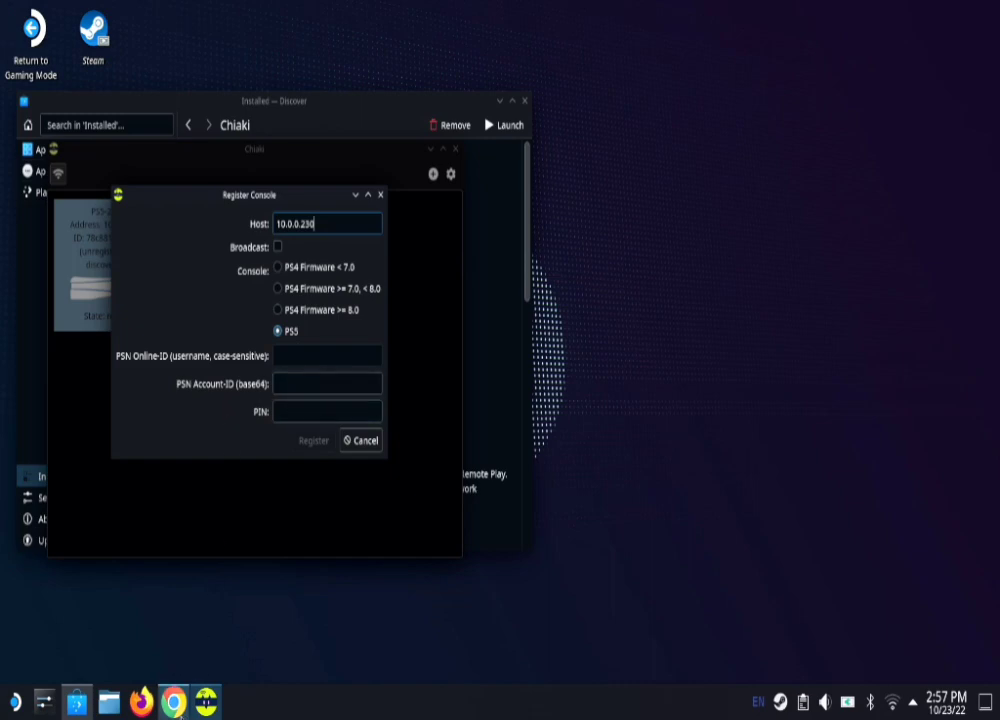
click(174, 703)
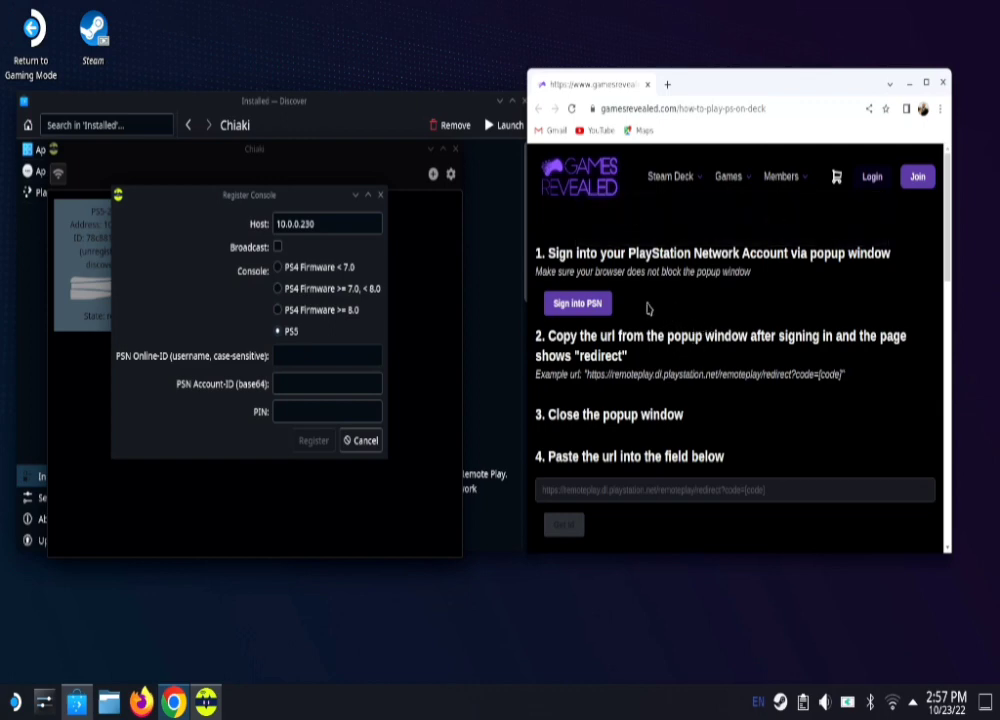
Step: Sign into PSN in the guide's popup using the saved sign-in ID and password
click(576, 302)
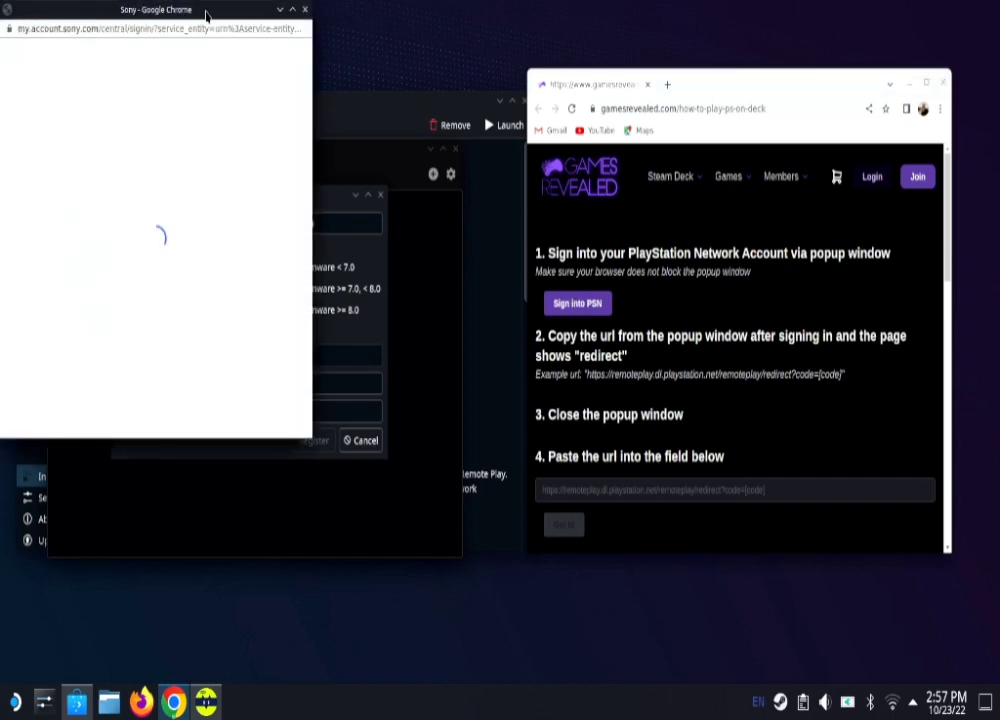
drag(205, 11, 443, 72)
click(418, 248)
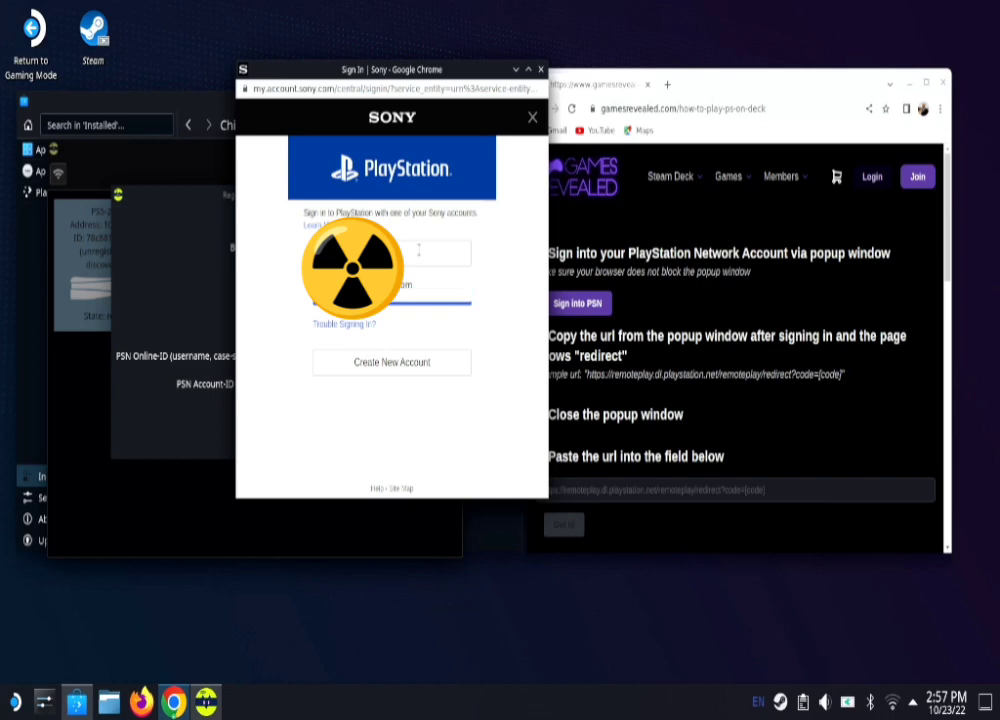
key(Down)
key(Return)
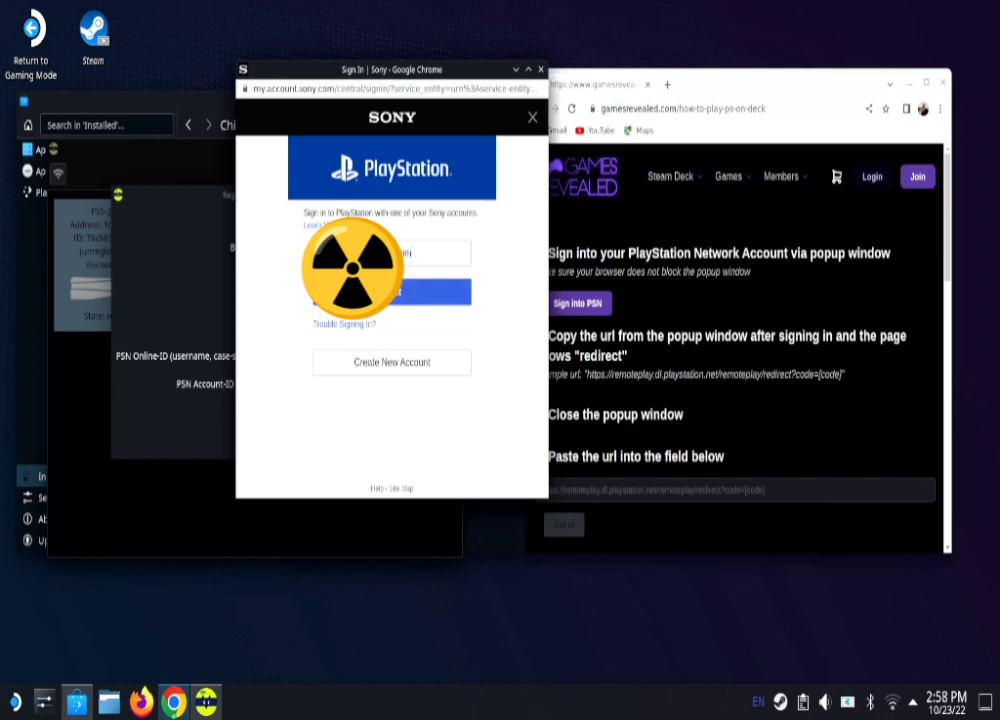
key(Return)
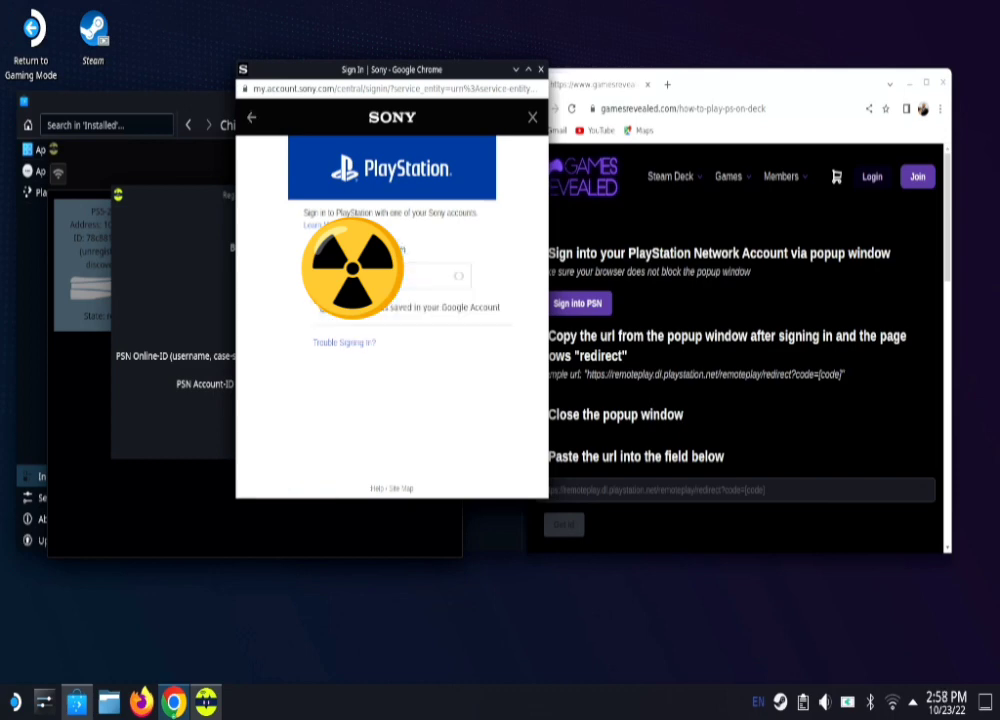
key(Down)
key(Return)
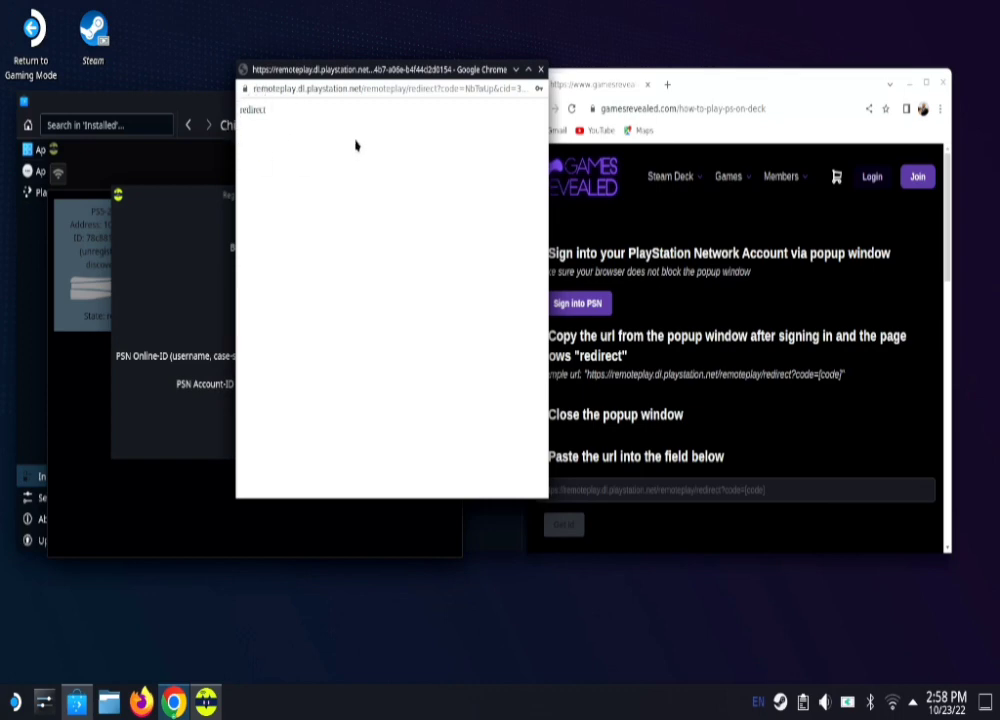
Step: Copy the remoteplay redirect page's URL and close the sign-in popup
click(431, 98)
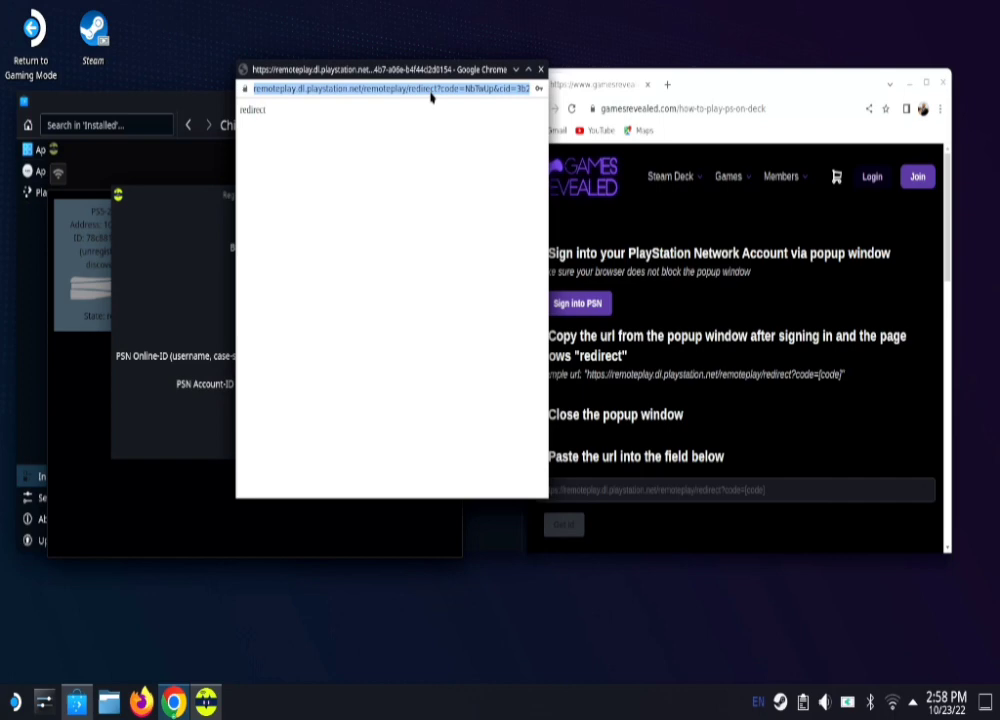
right_click(431, 97)
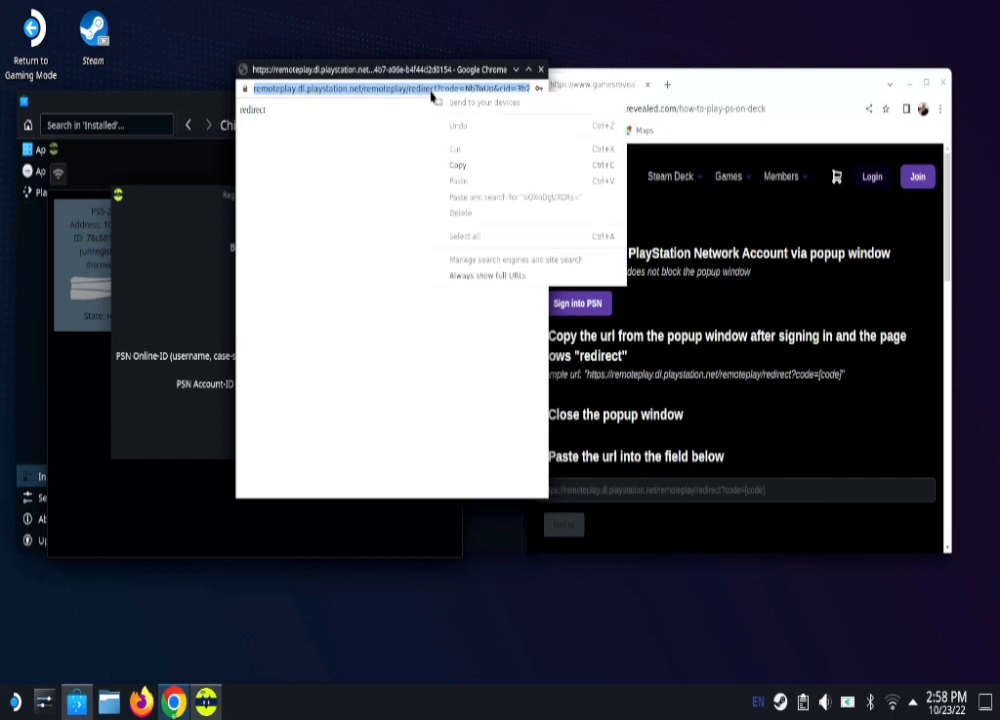
click(465, 167)
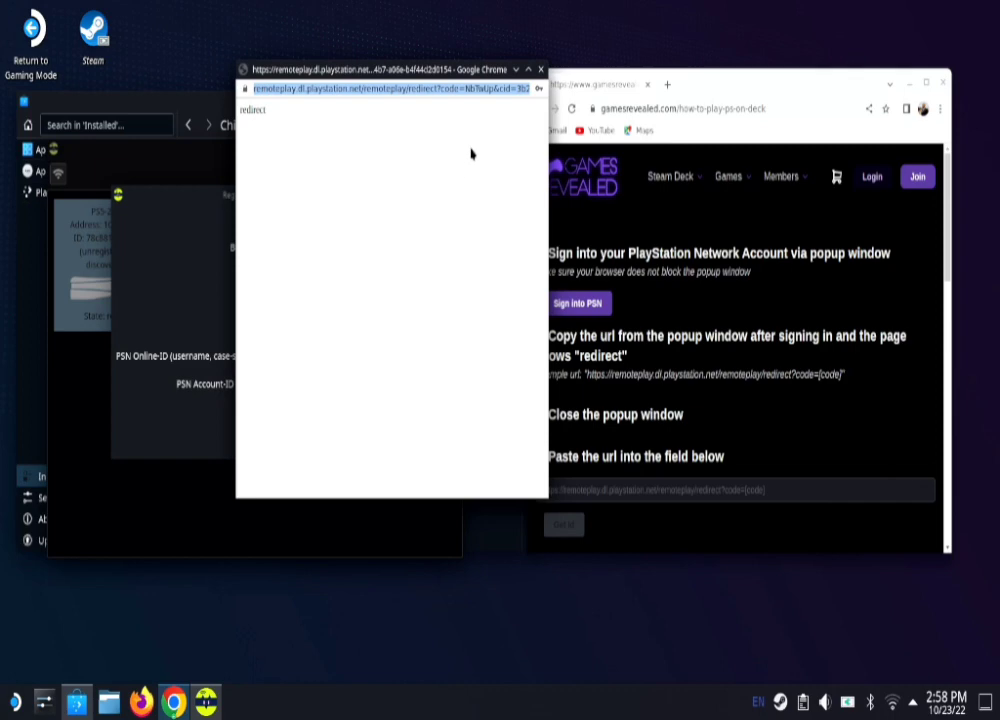
click(540, 69)
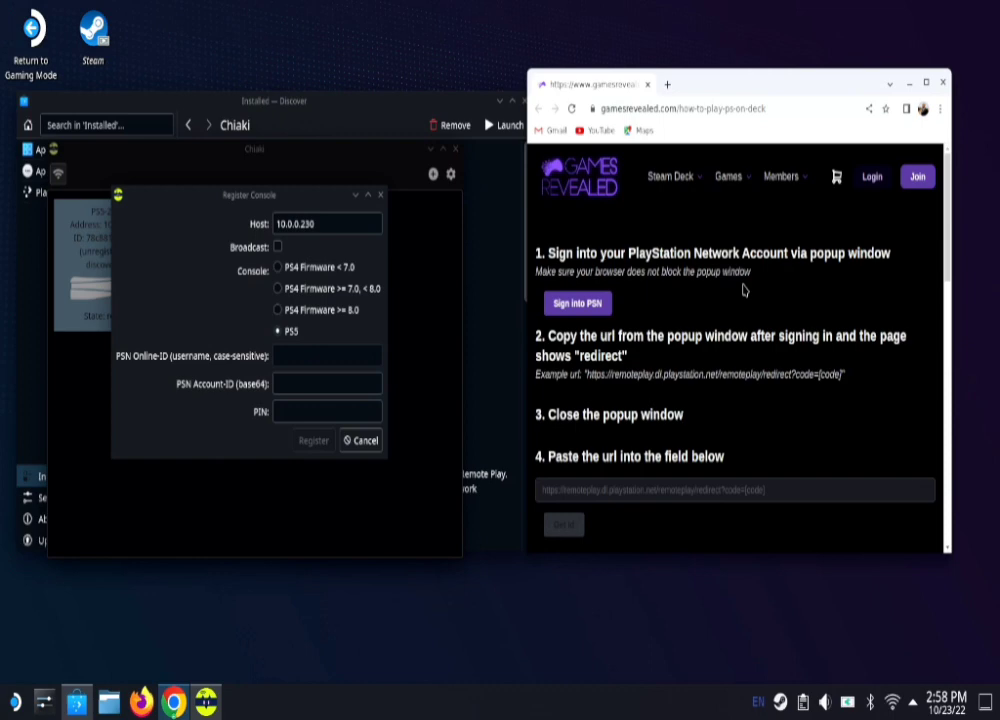
Step: Paste the redirect URL into the guide, get the PSN account ID and copy it
scroll(743, 290, down, 1)
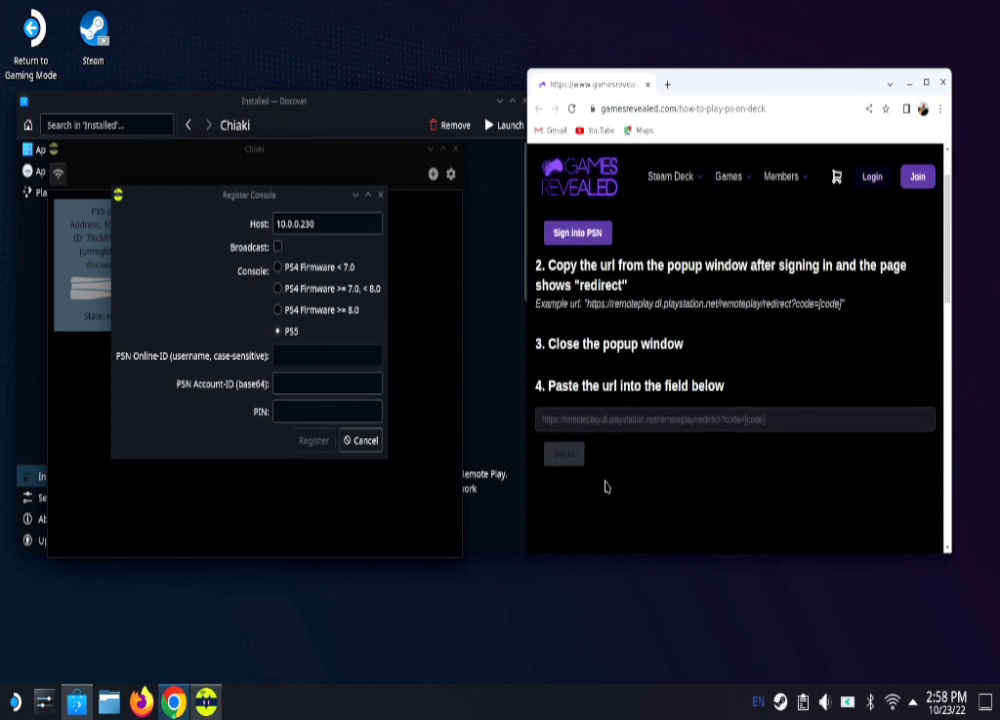
click(651, 420)
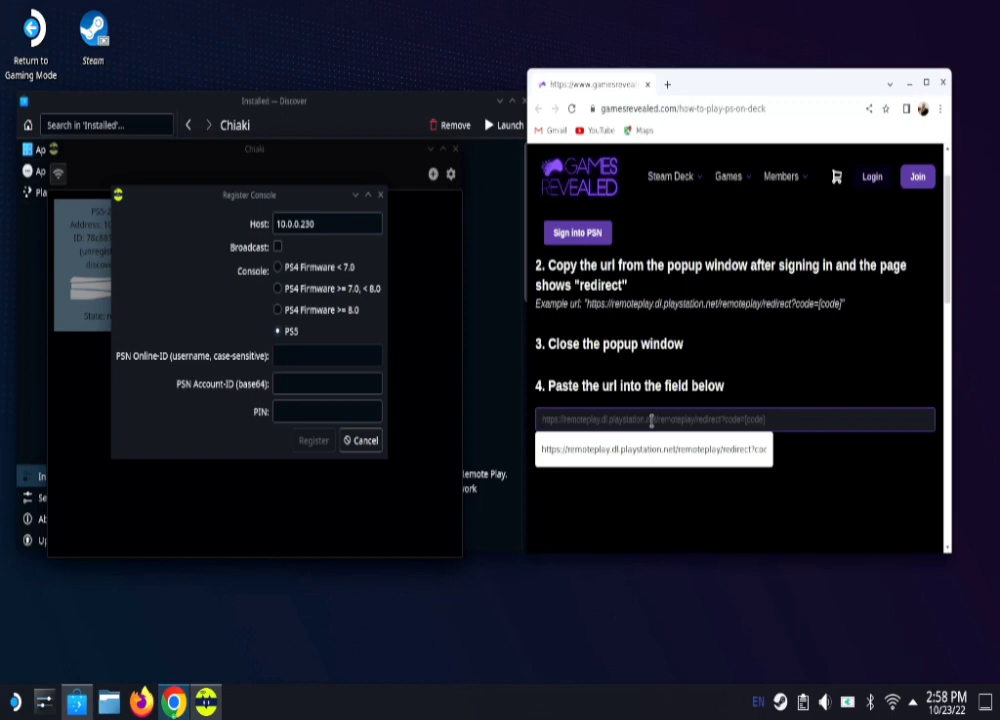
click(648, 452)
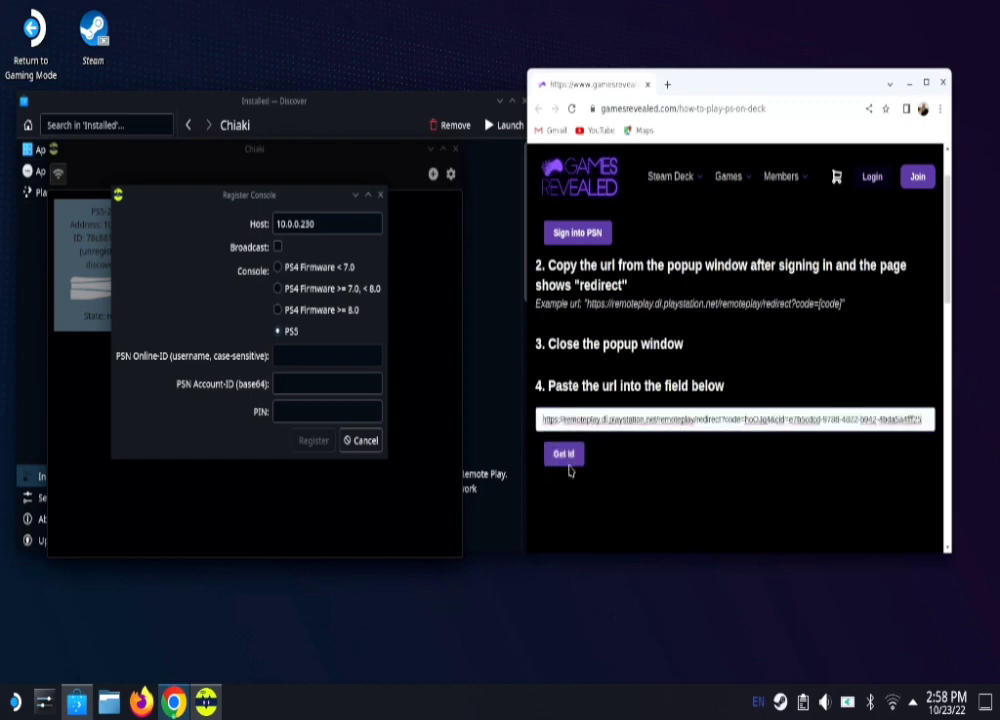
click(566, 455)
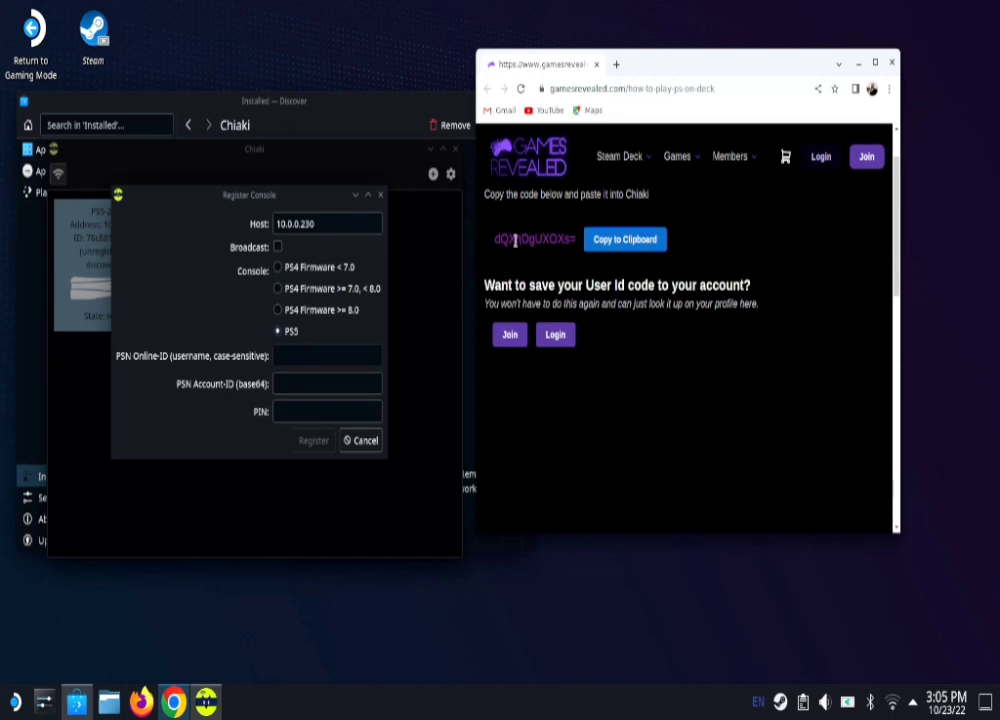
click(617, 250)
Step: Paste the PSN account ID, enter the PS5's pairing PIN, and register PS5-281
click(281, 384)
right_click(283, 388)
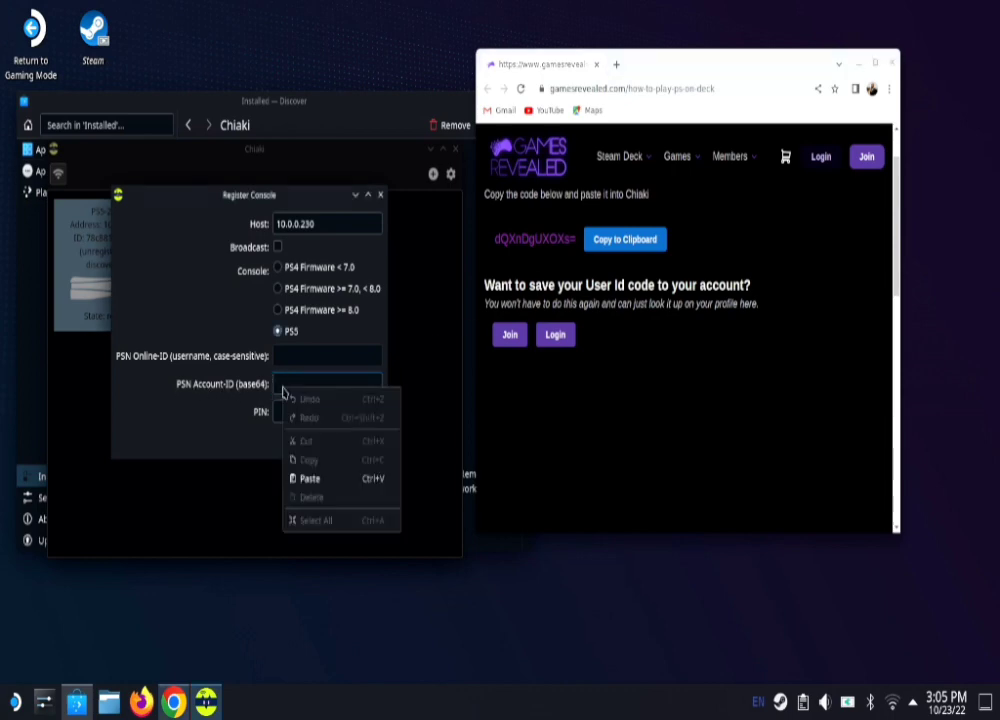
click(302, 479)
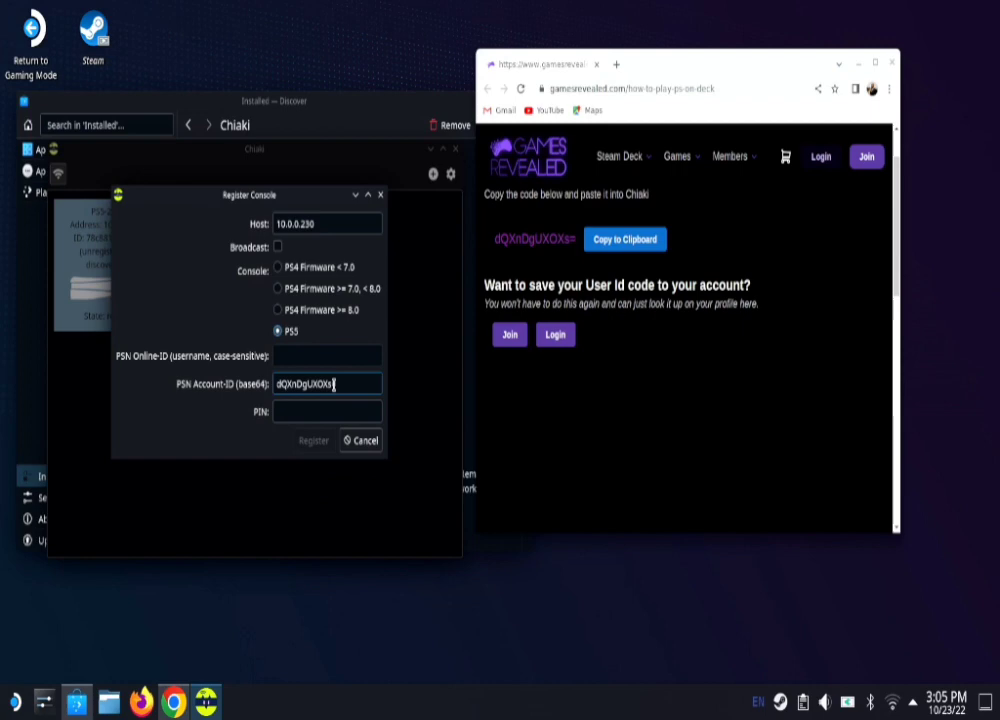
click(286, 411)
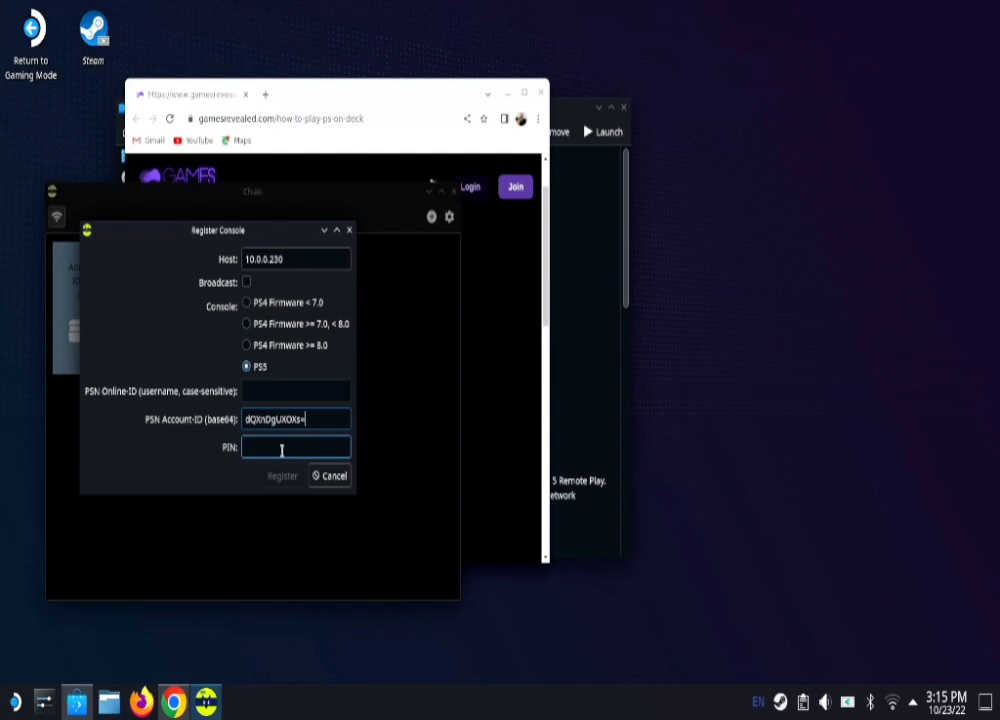
click(317, 449)
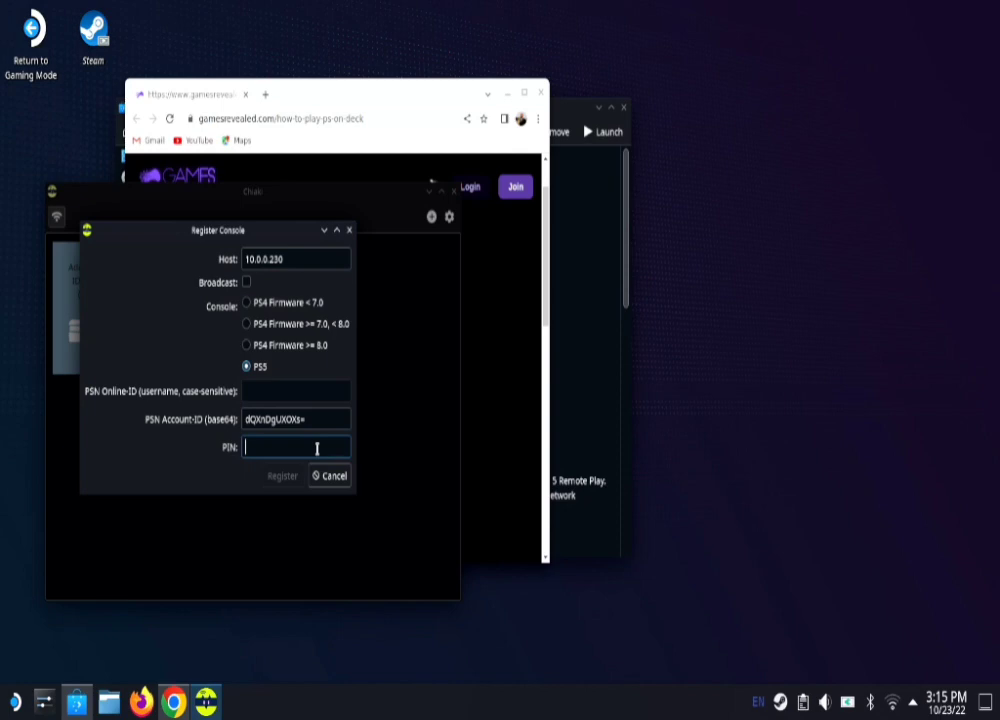
text(32848623)
key(Return)
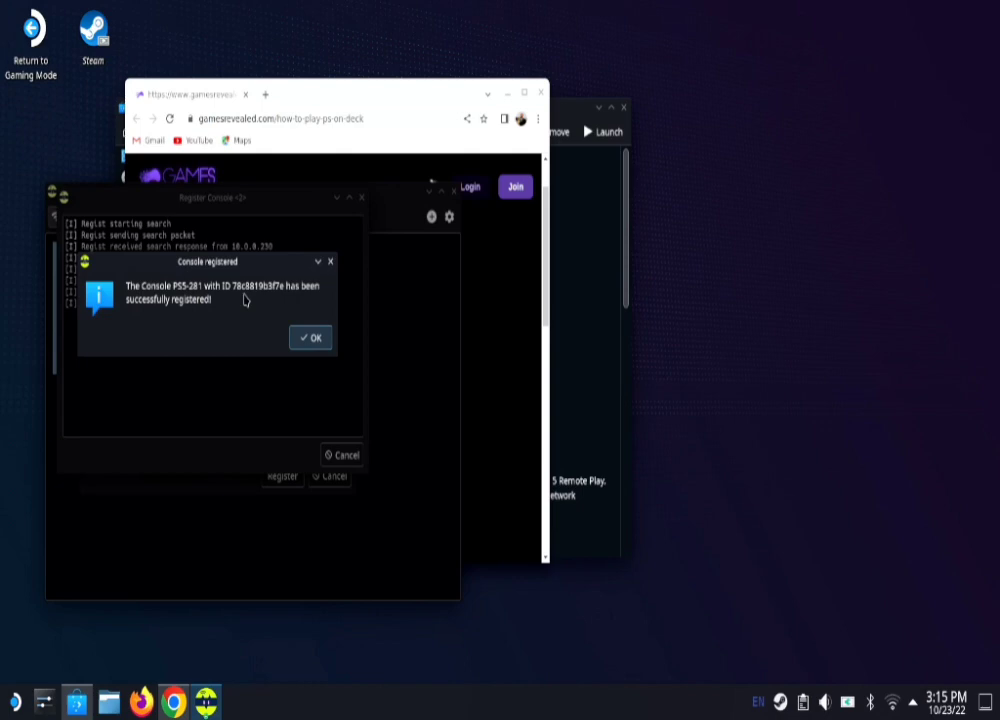
click(313, 339)
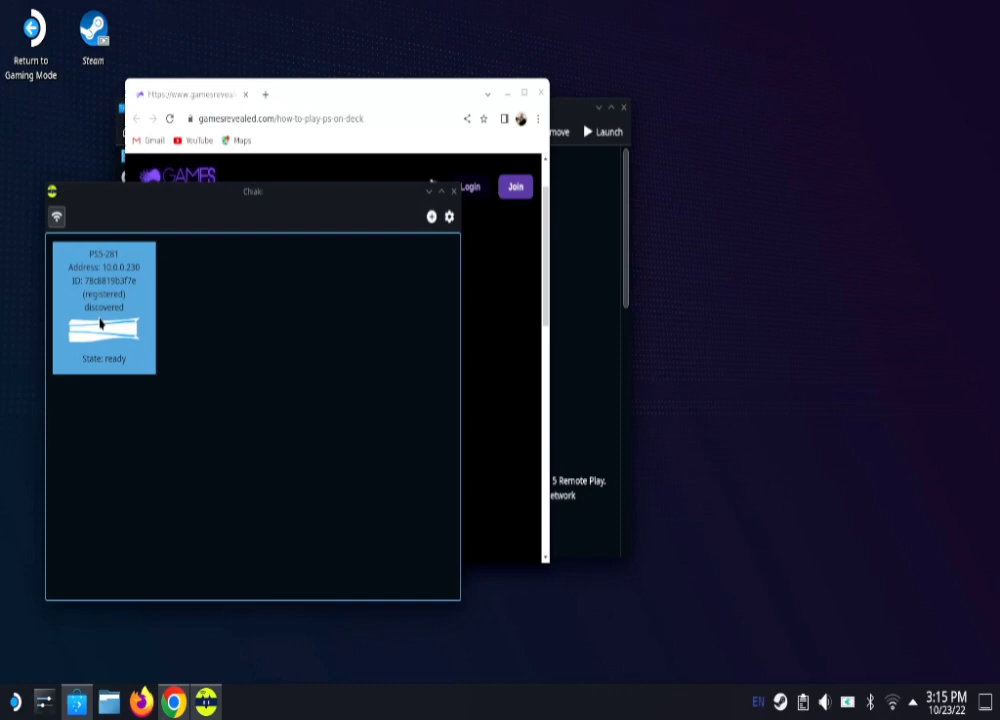
Step: Start a stream from PS5-281 and browse the PS5 Remote Play settings
double_click(100, 322)
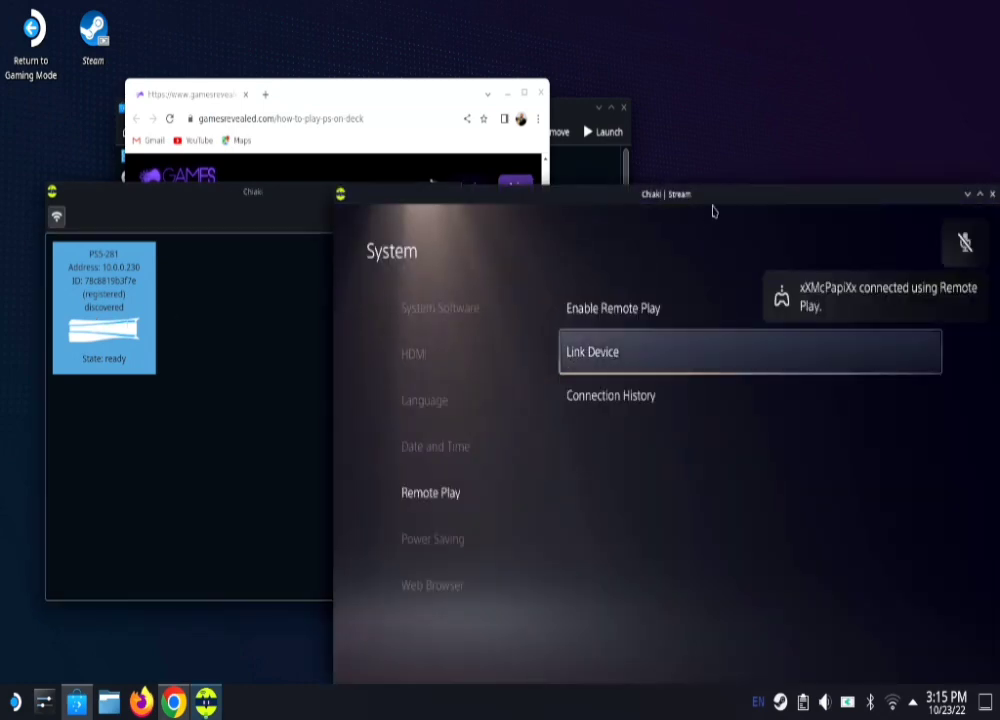
drag(713, 194, 473, 136)
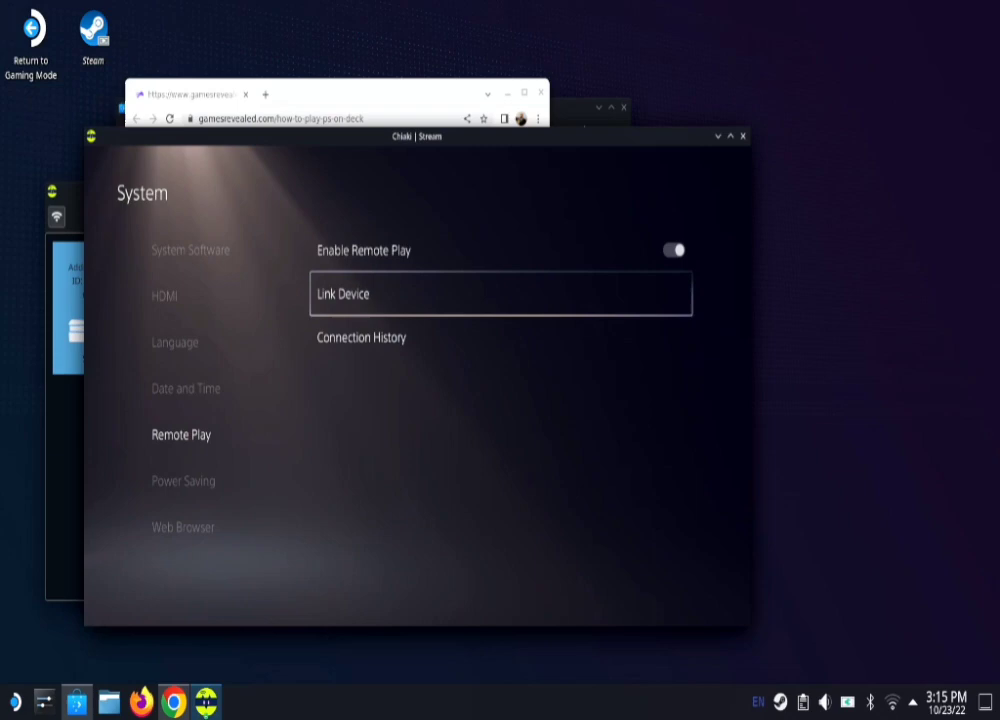
key(Down)
key(Left)
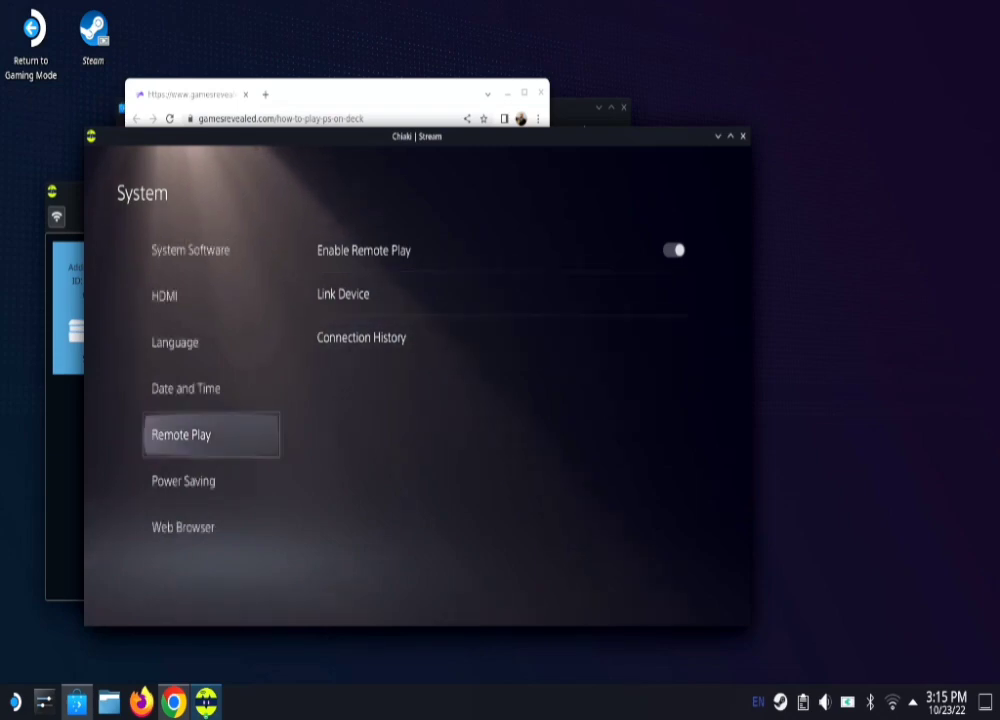
key(BackSpace)
key(BackSpace)
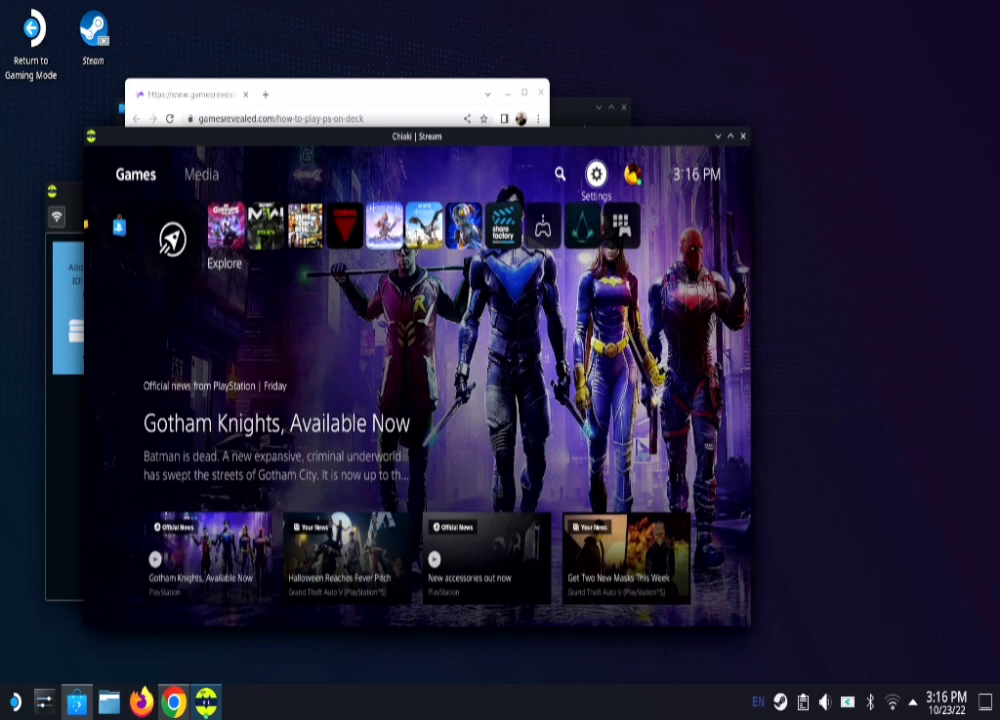
Step: End the stream session and put the PS5 to sleep
key(Right)
key(Left)
key(Right)
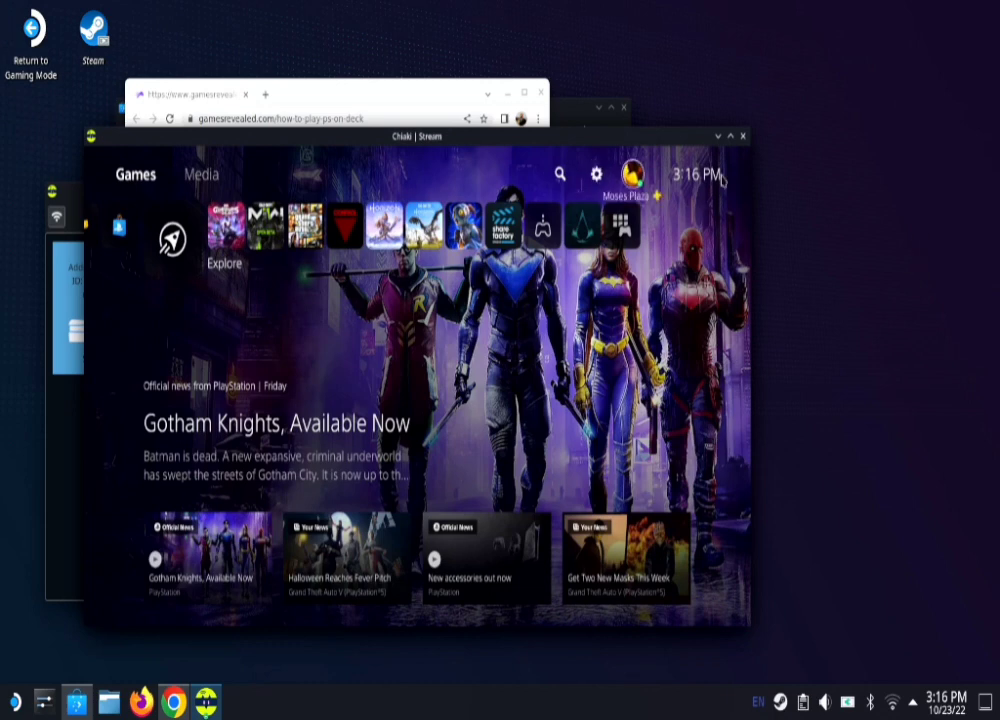
click(743, 136)
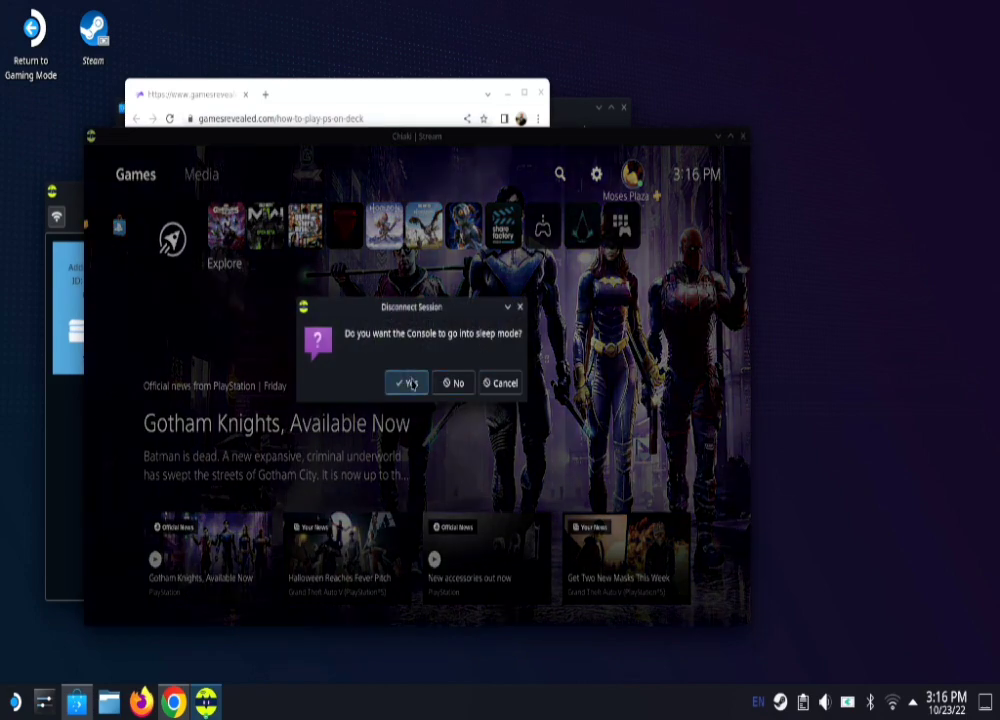
click(409, 383)
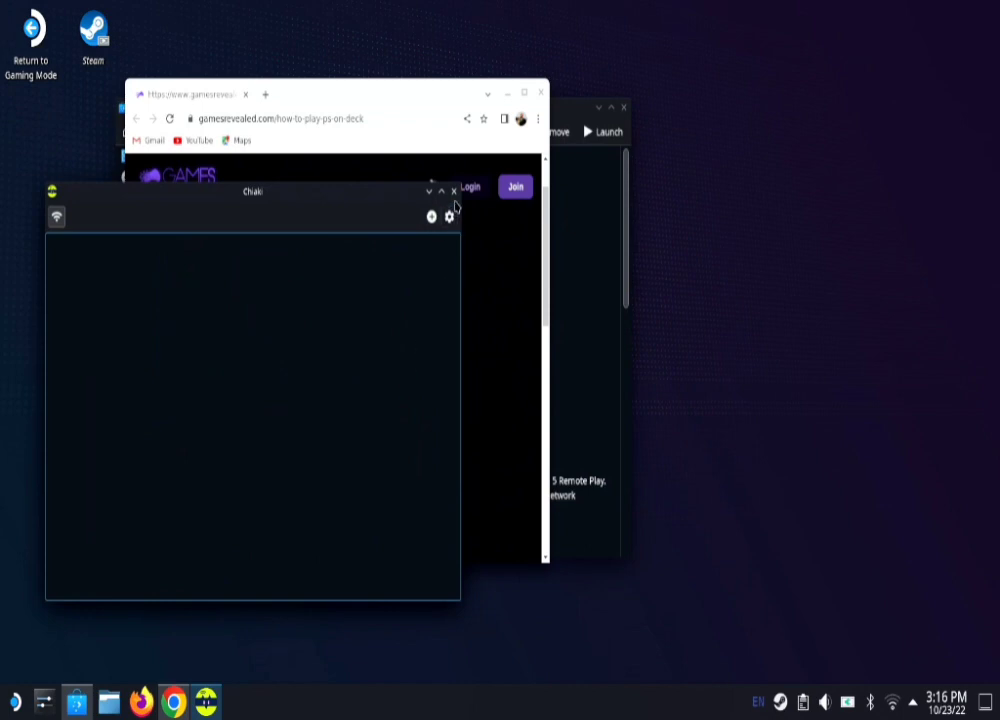
Step: Close Chiaki and open the PS5 Remote Play shortcut's gear menu in Steam's Library
click(453, 191)
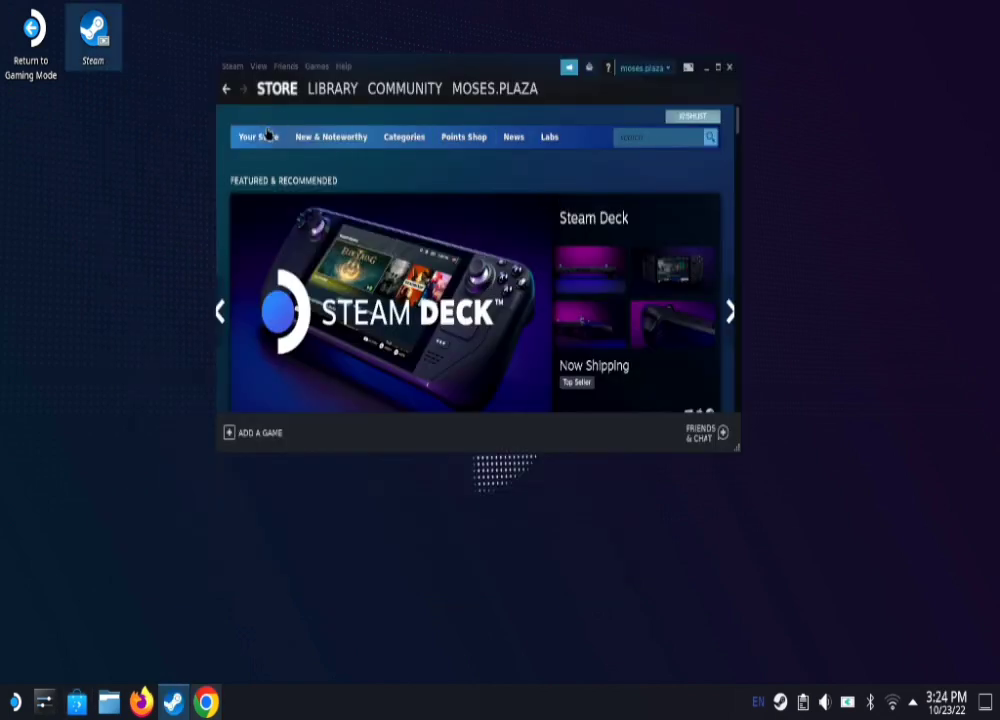
click(320, 97)
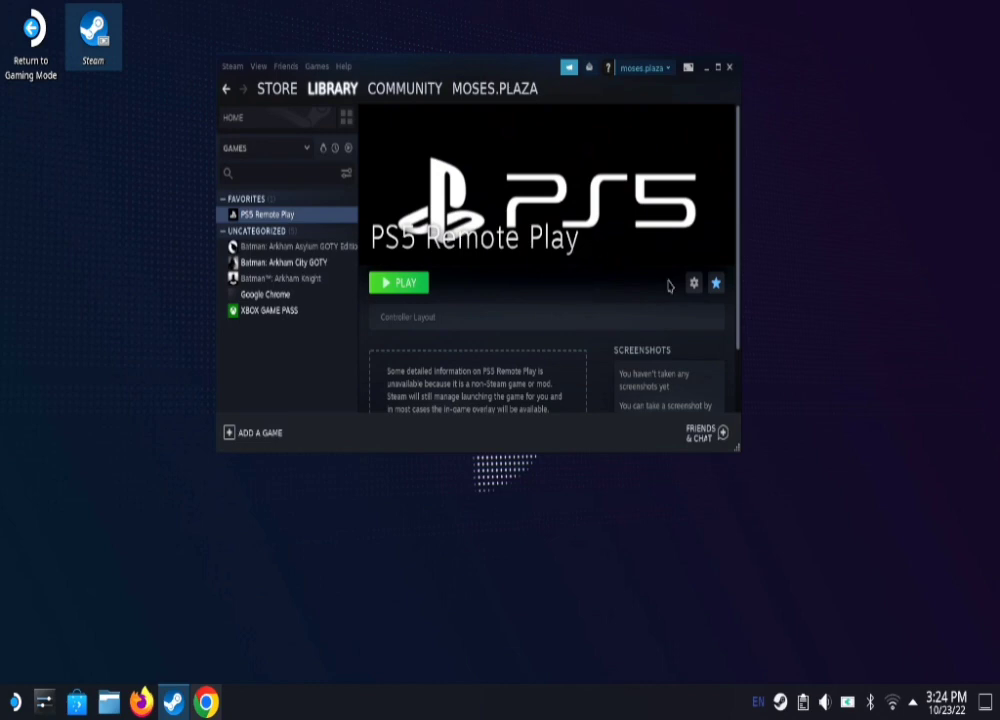
click(696, 289)
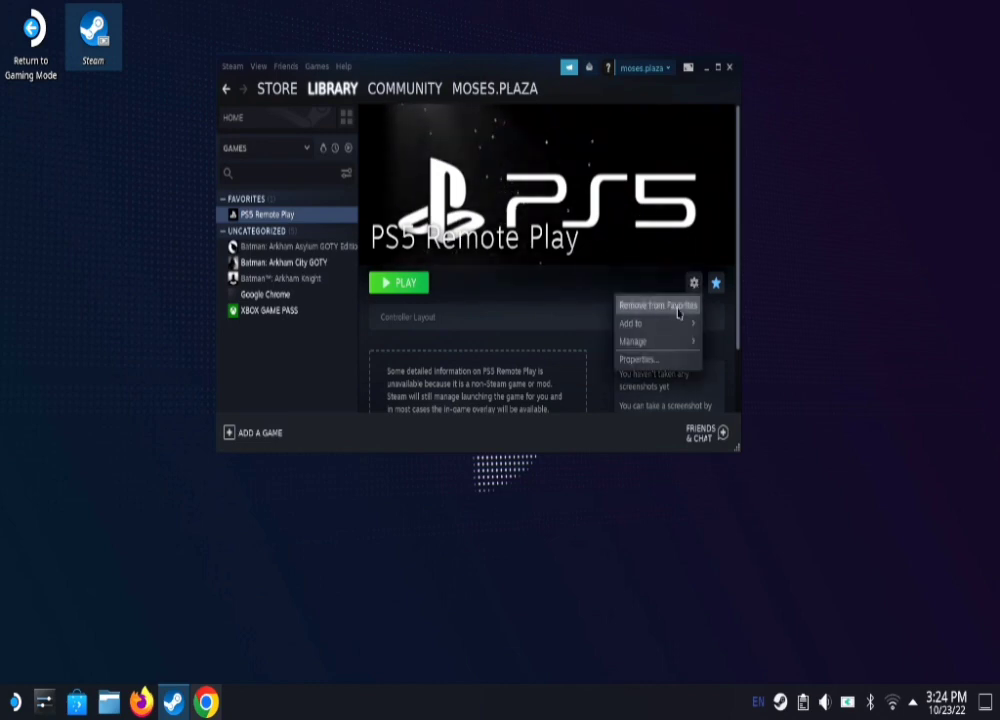
Step: Set the PS5 Remote Play shortcut's icon to ps icon.png from Downloads and close Properties
click(640, 358)
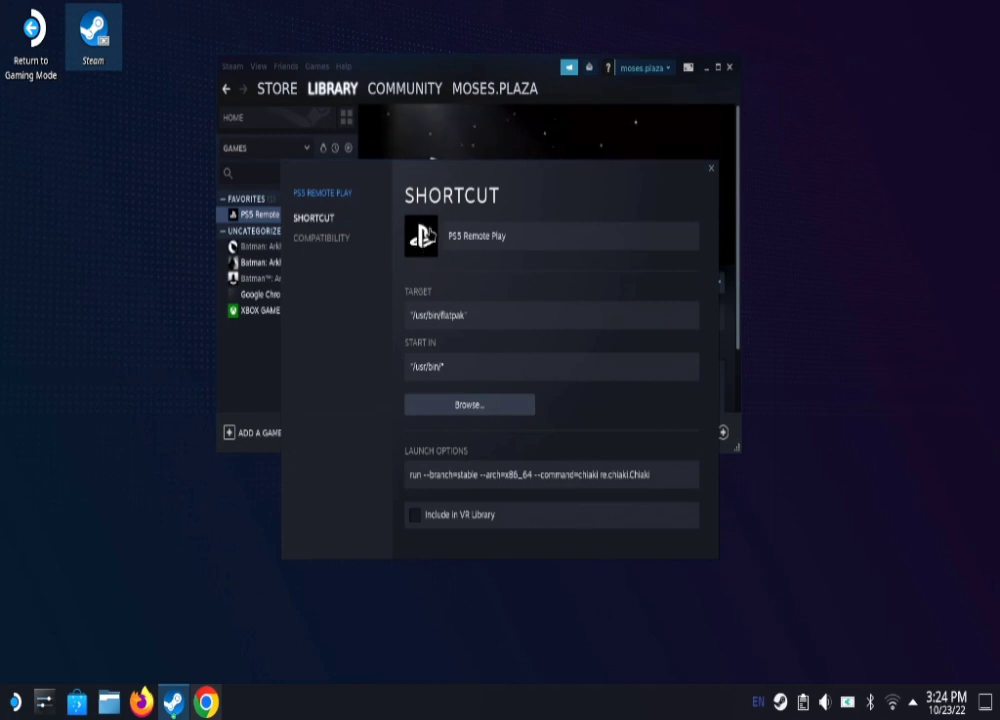
click(420, 238)
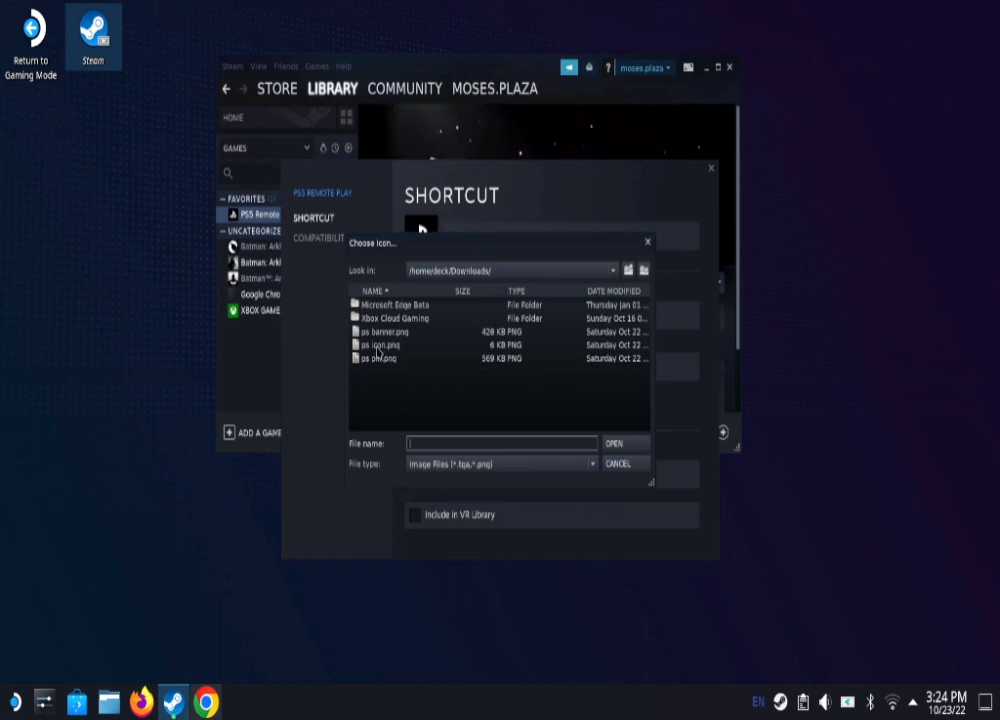
click(381, 346)
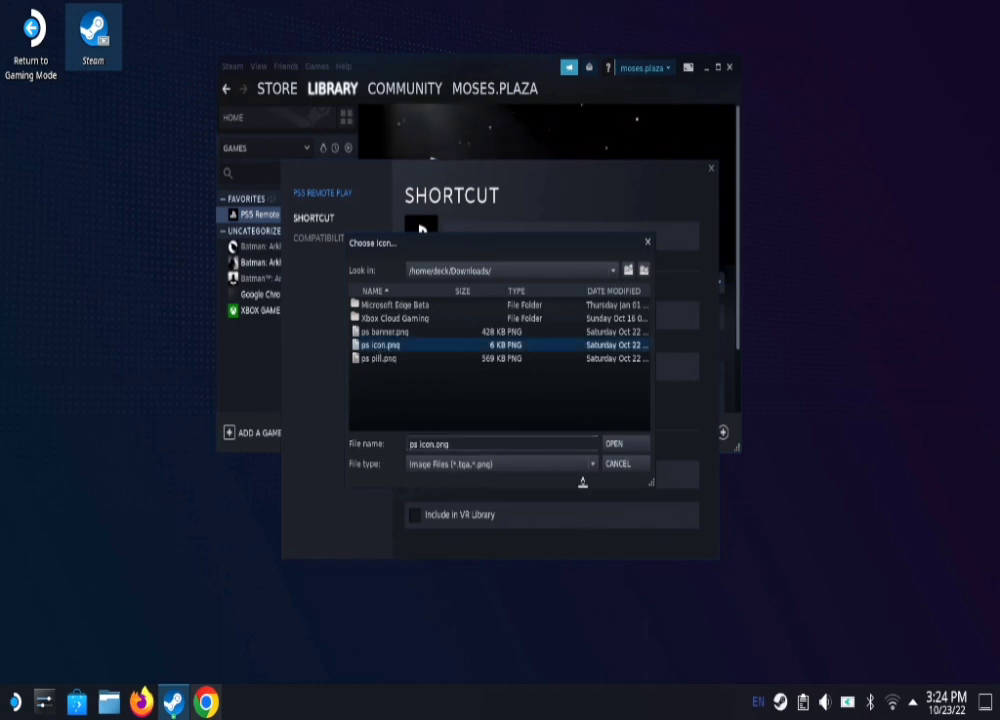
click(614, 445)
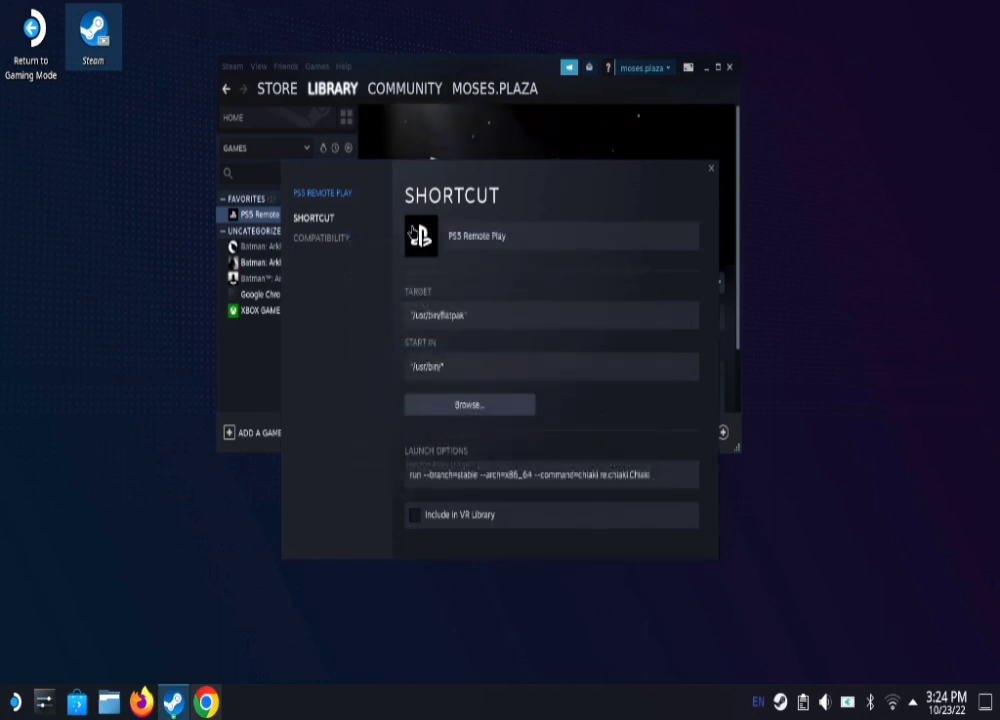
click(527, 234)
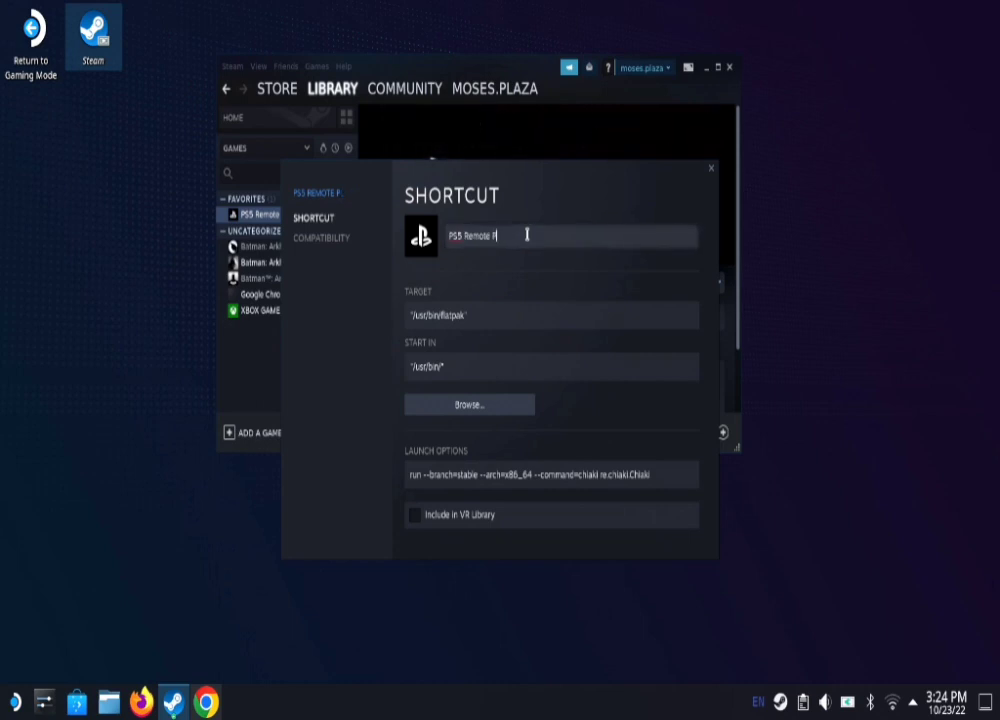
text(y)
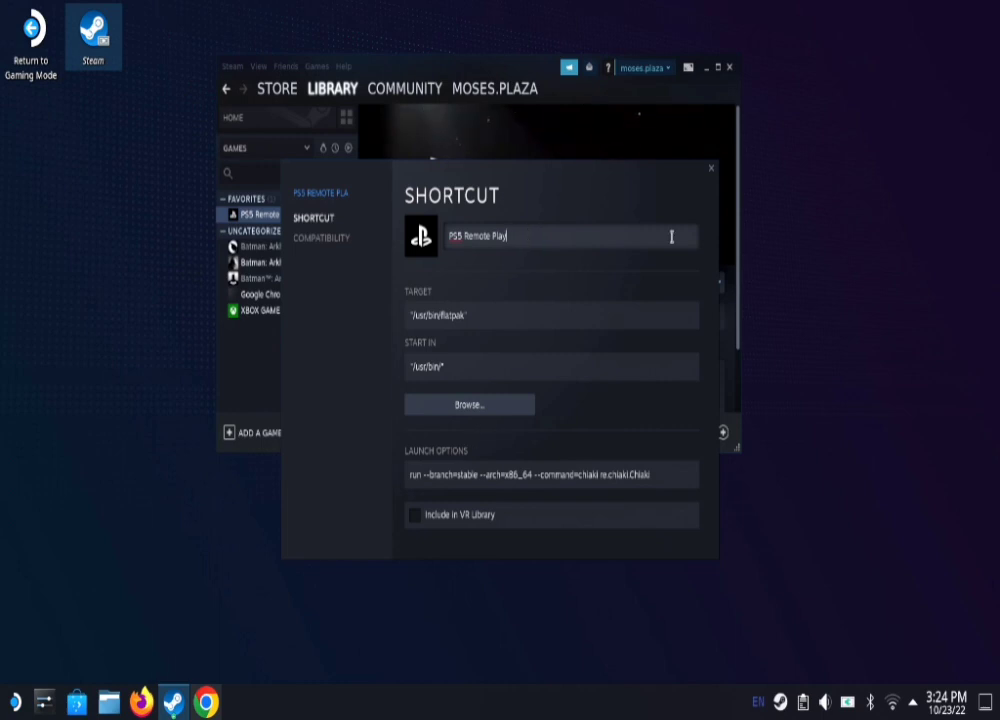
click(711, 170)
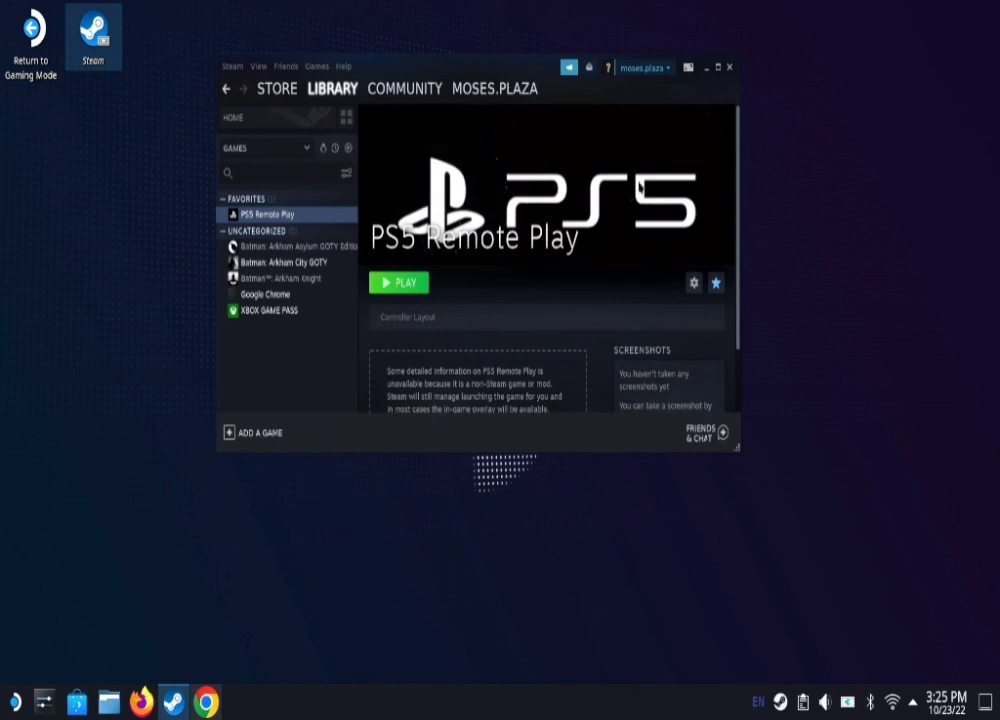
Step: Start setting a custom logo for the PS5 Remote Play banner, browse to /home/deck/Downloads, then cancel
right_click(637, 186)
click(648, 192)
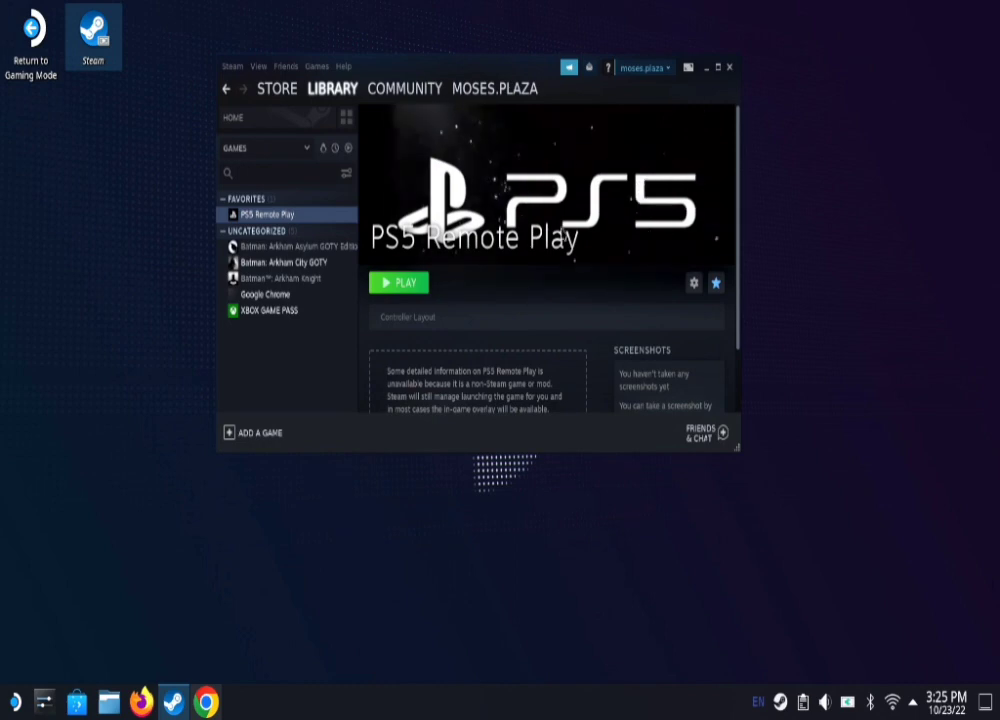
right_click(559, 163)
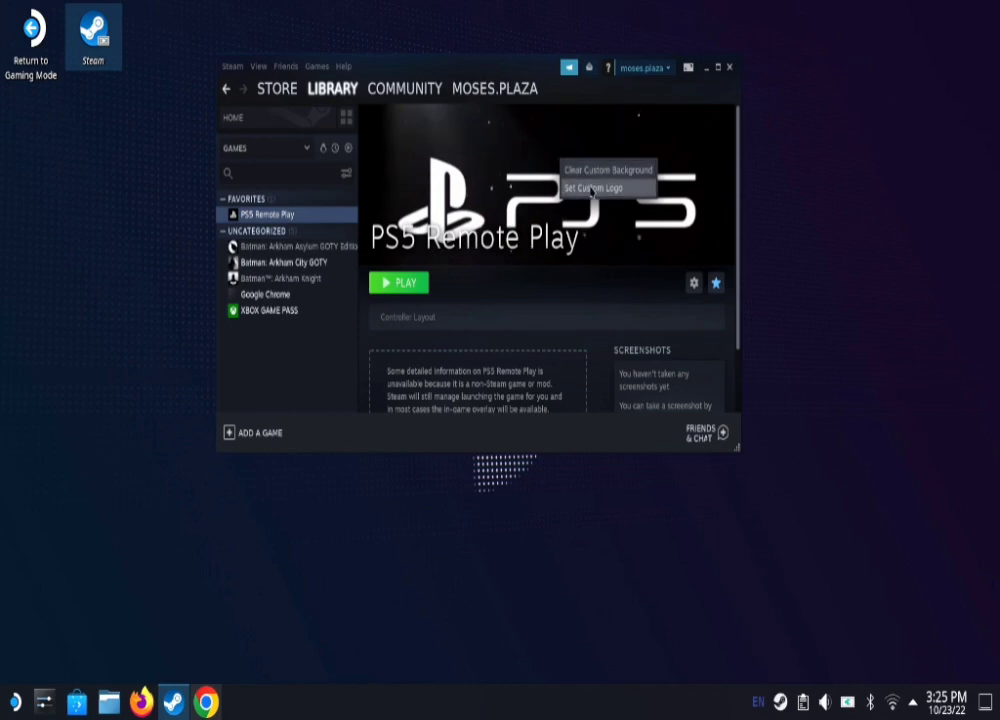
click(592, 188)
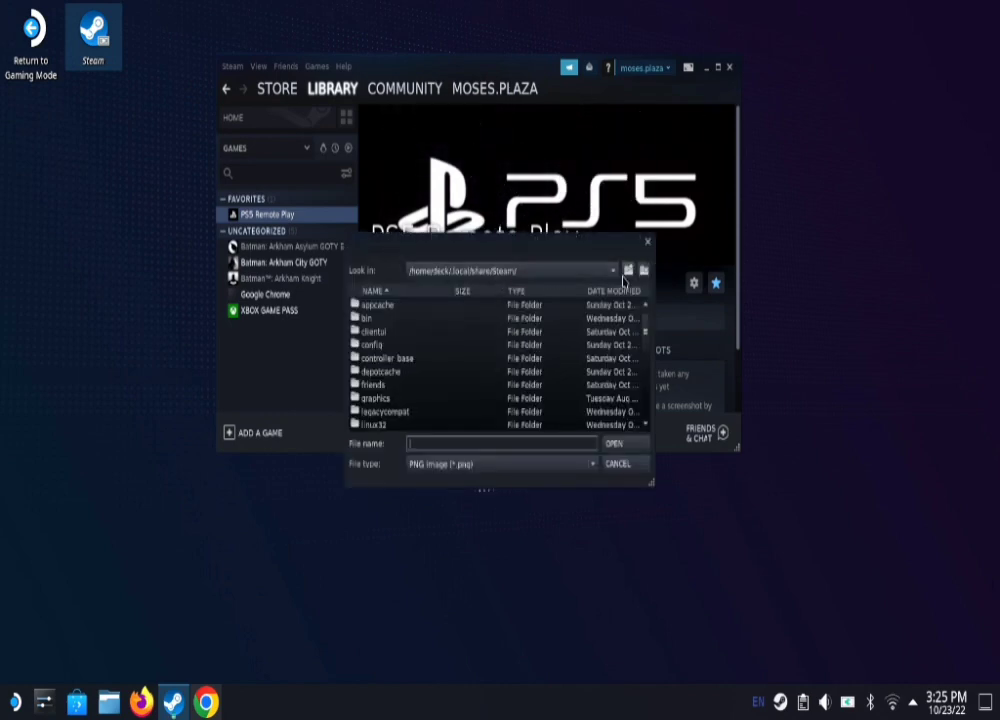
click(613, 270)
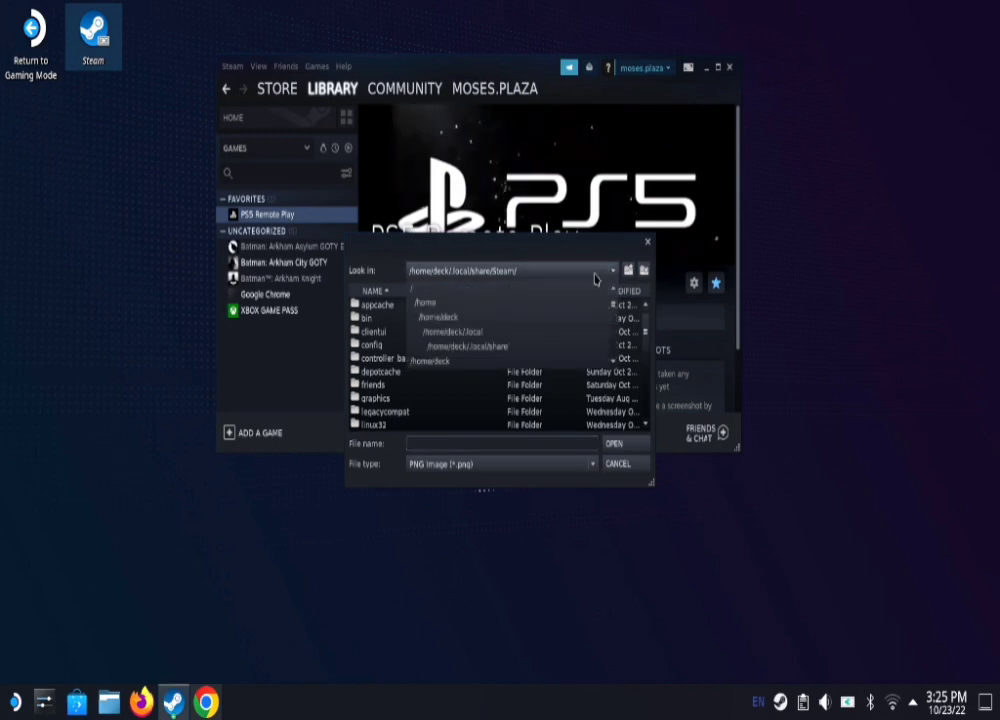
click(432, 318)
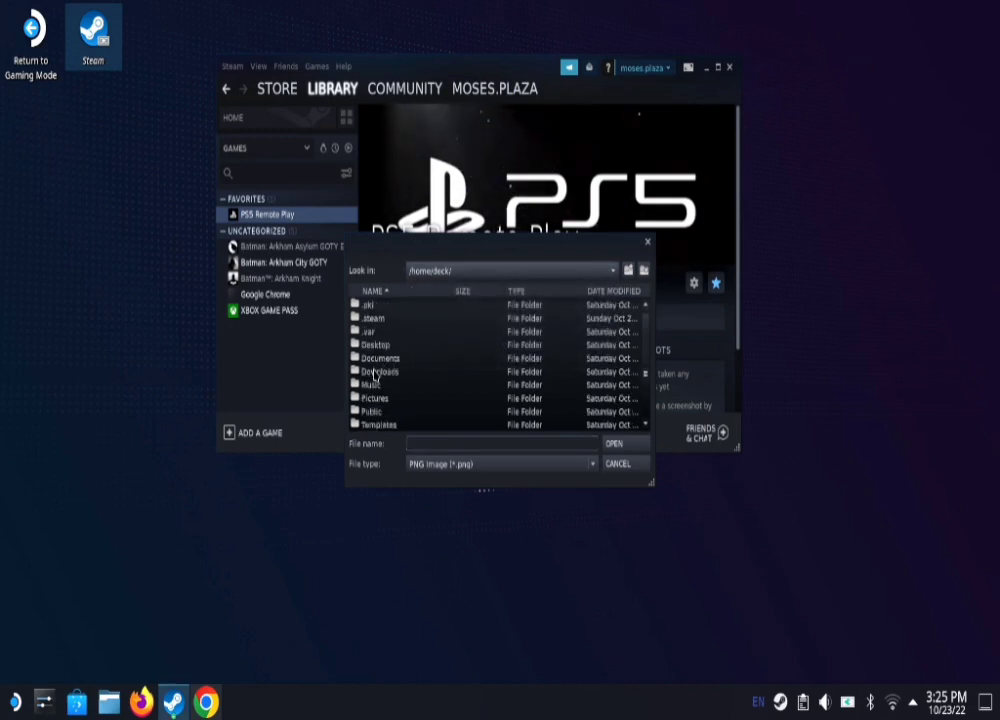
double_click(372, 372)
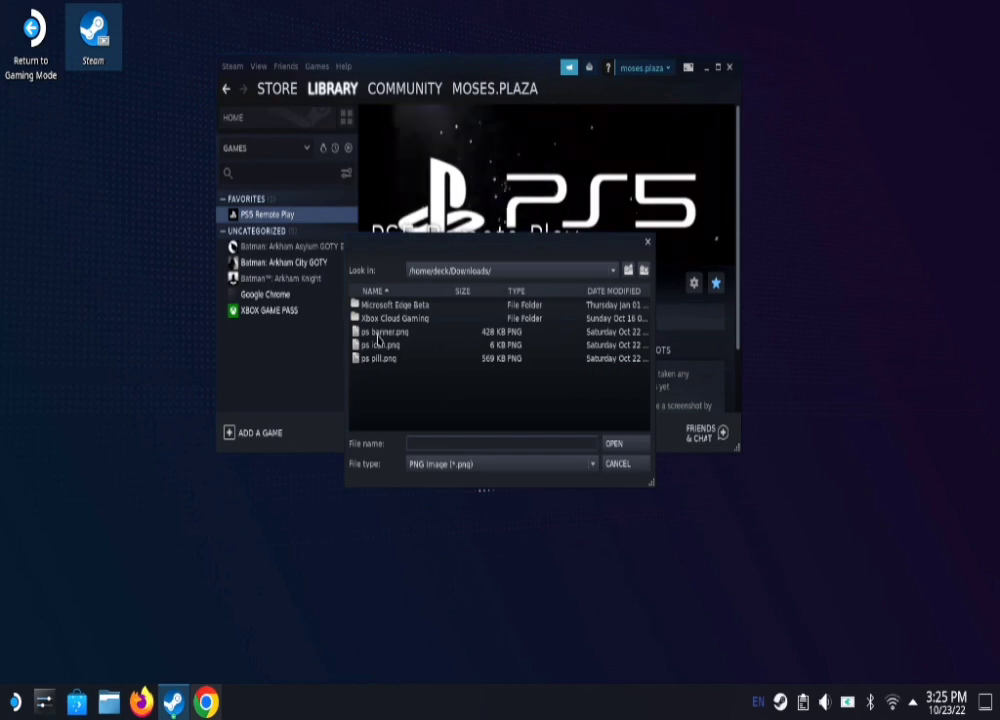
click(616, 465)
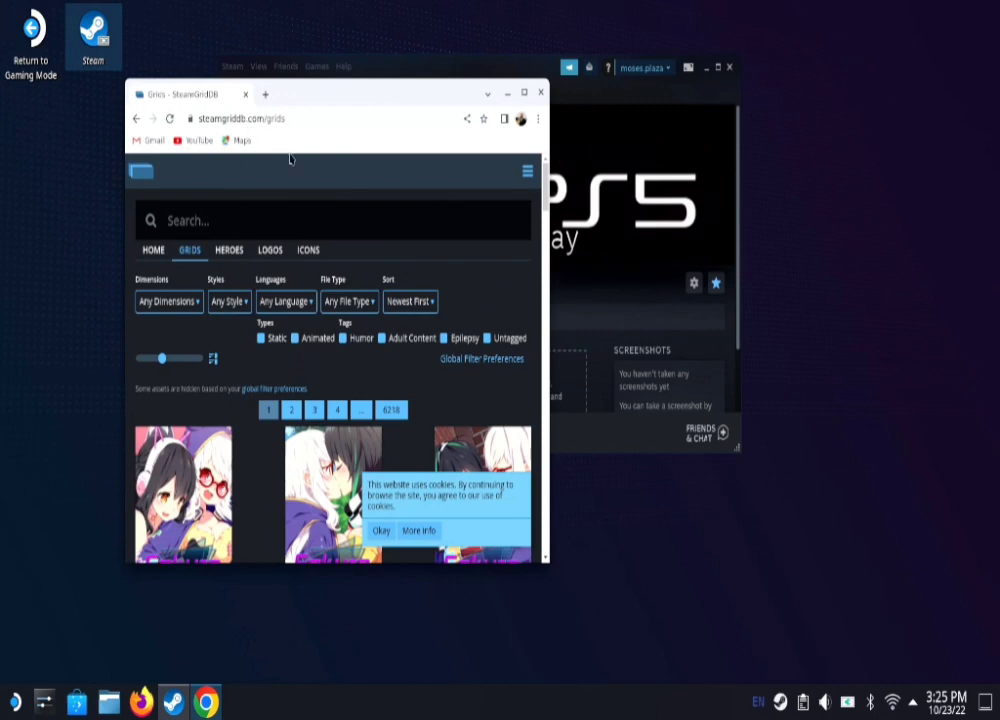
Step: Search SteamGridDB for 'playstation 5' and browse the grid results in a maximized window
click(240, 225)
text(pl)
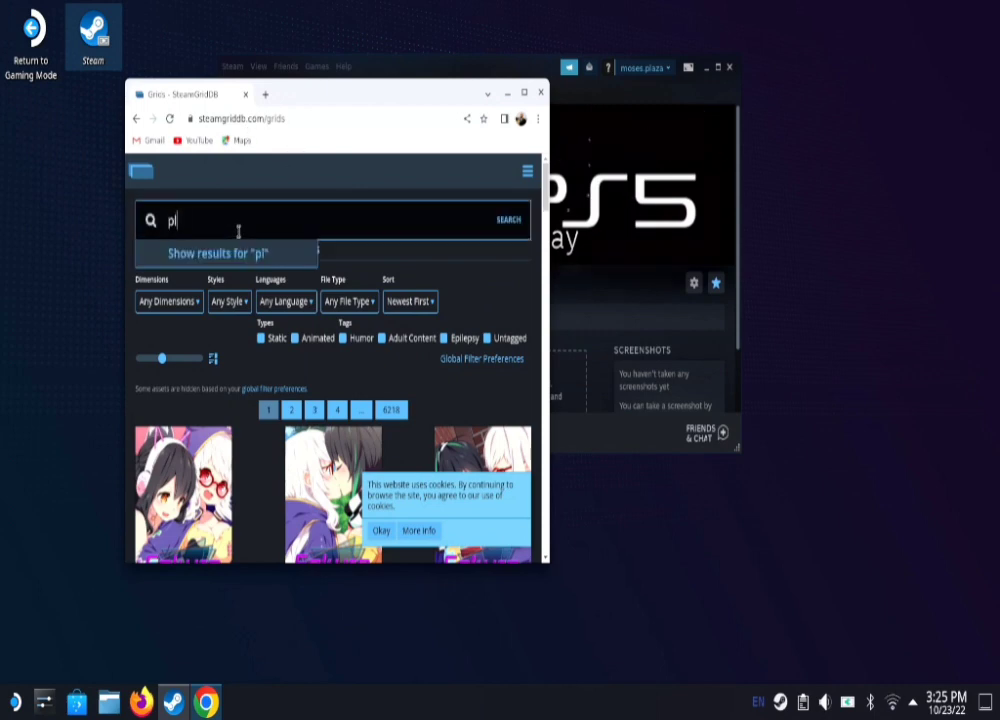
text(aystation 5)
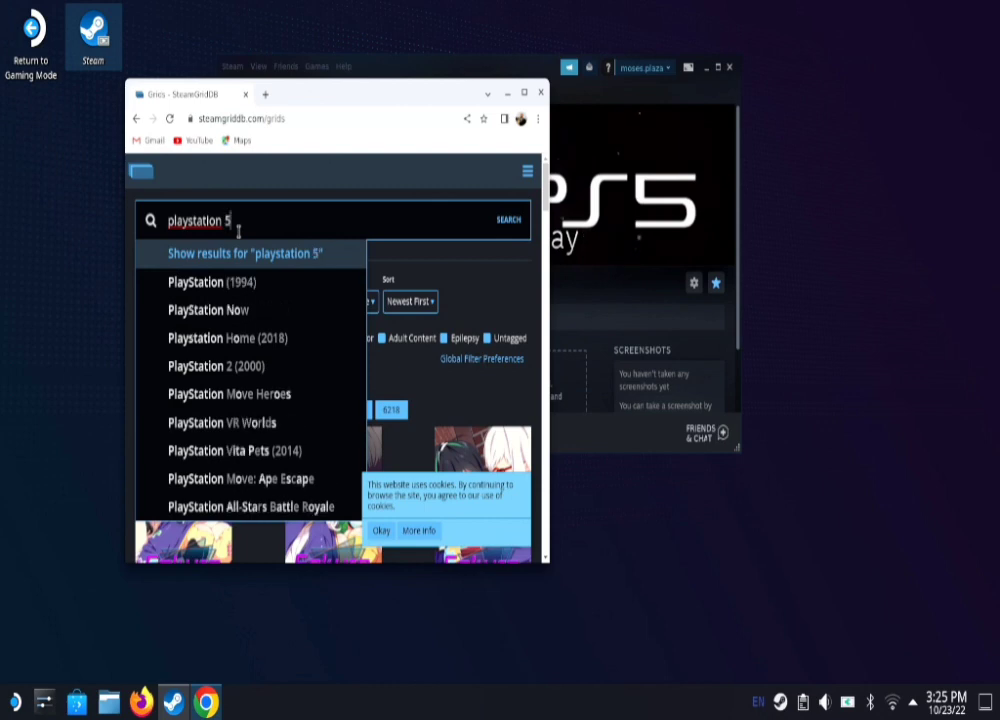
key(Return)
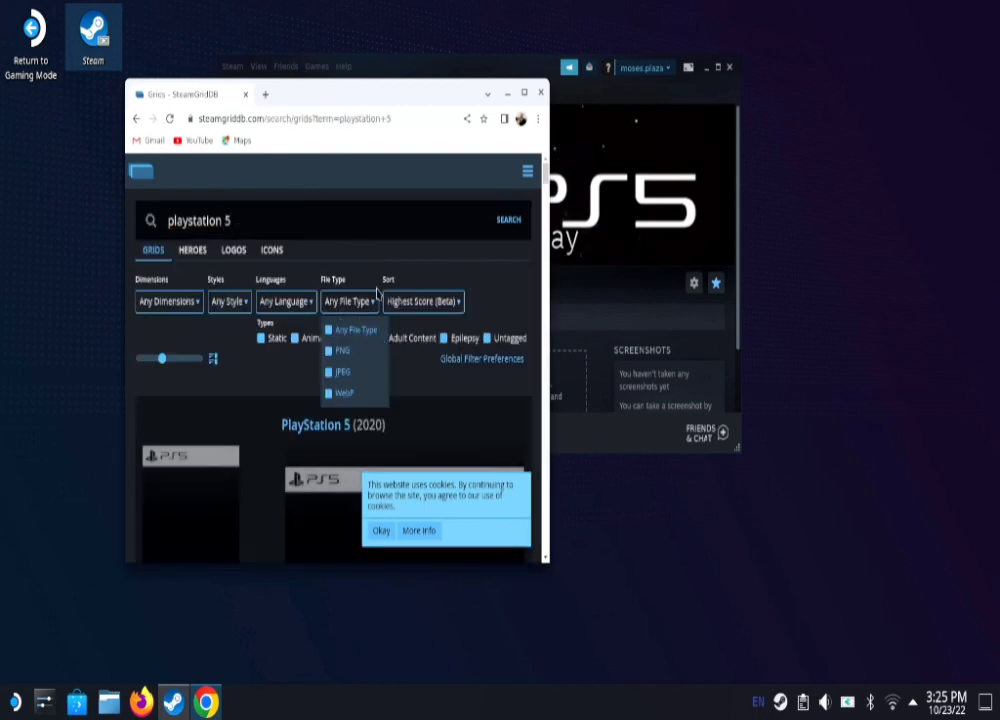
click(527, 94)
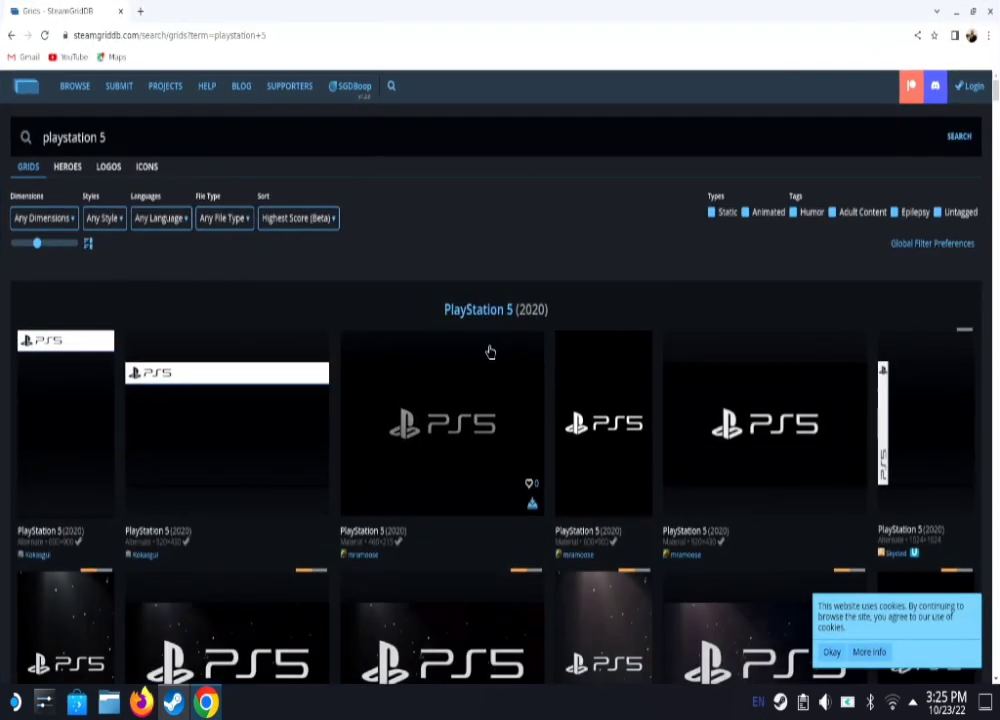
scroll(493, 350, down, 2)
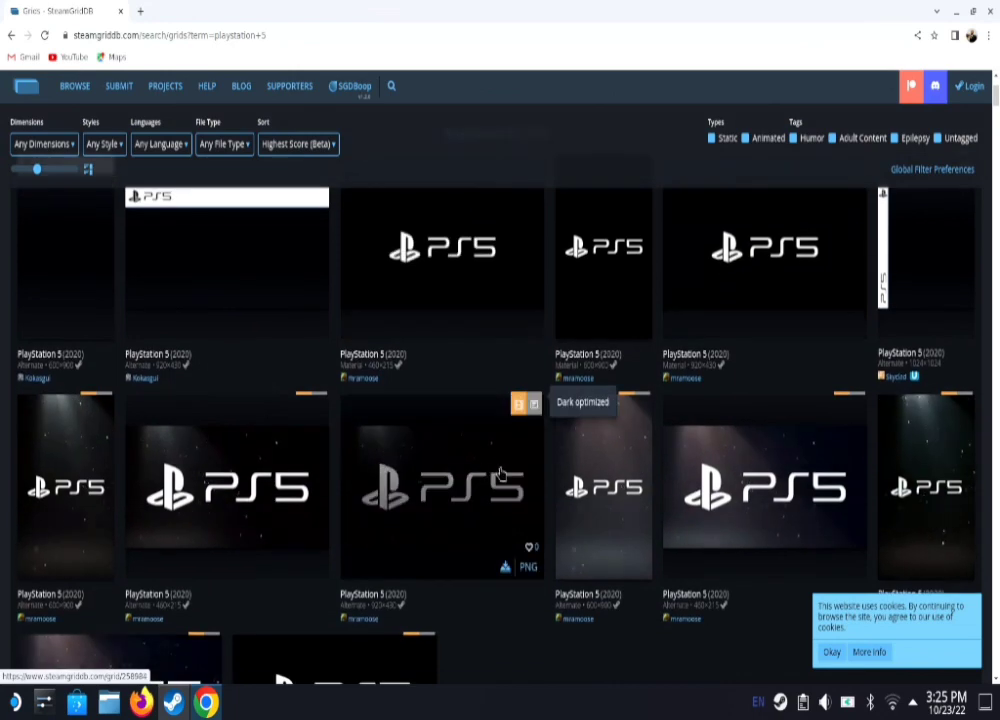
scroll(478, 487, down, 4)
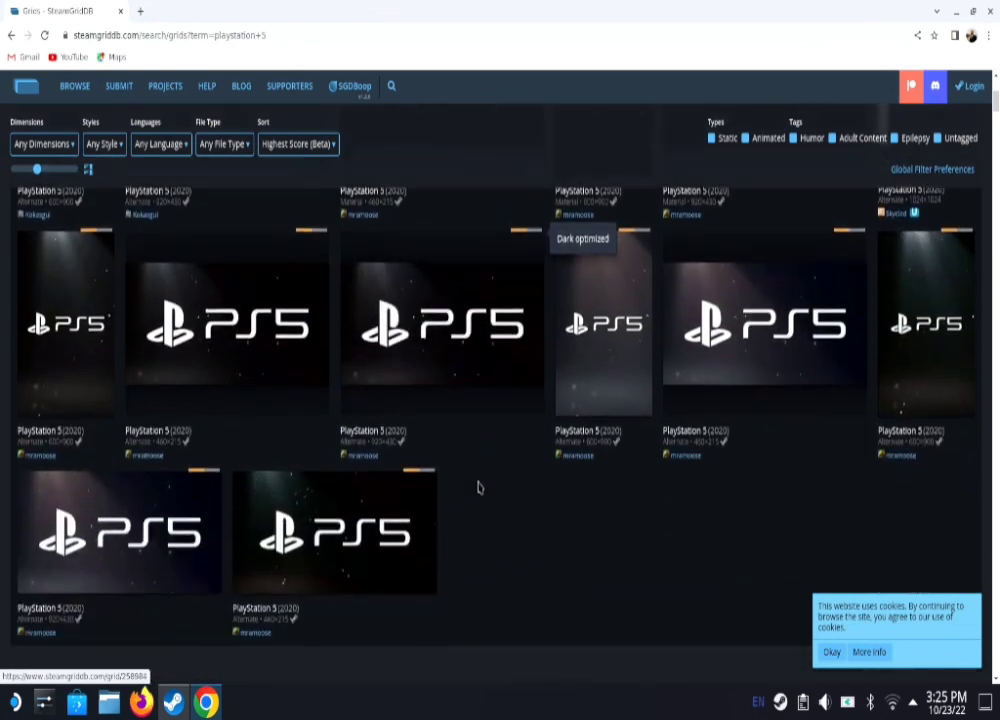
scroll(480, 486, up, 5)
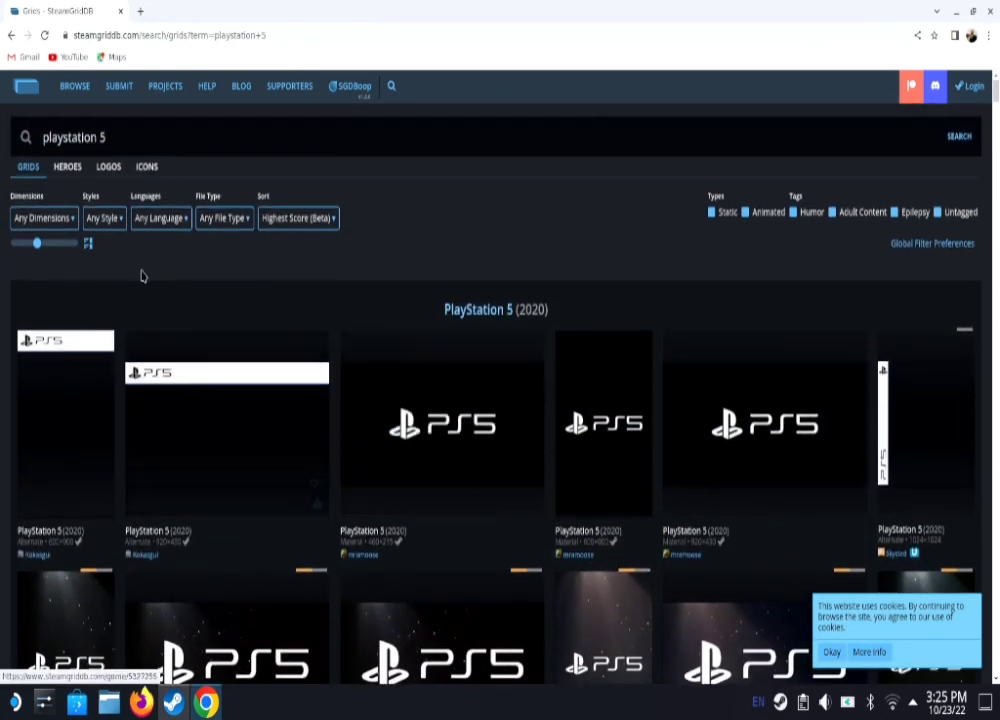
Step: Review the icon results for 'playstation 5', then return to the grid results
click(148, 166)
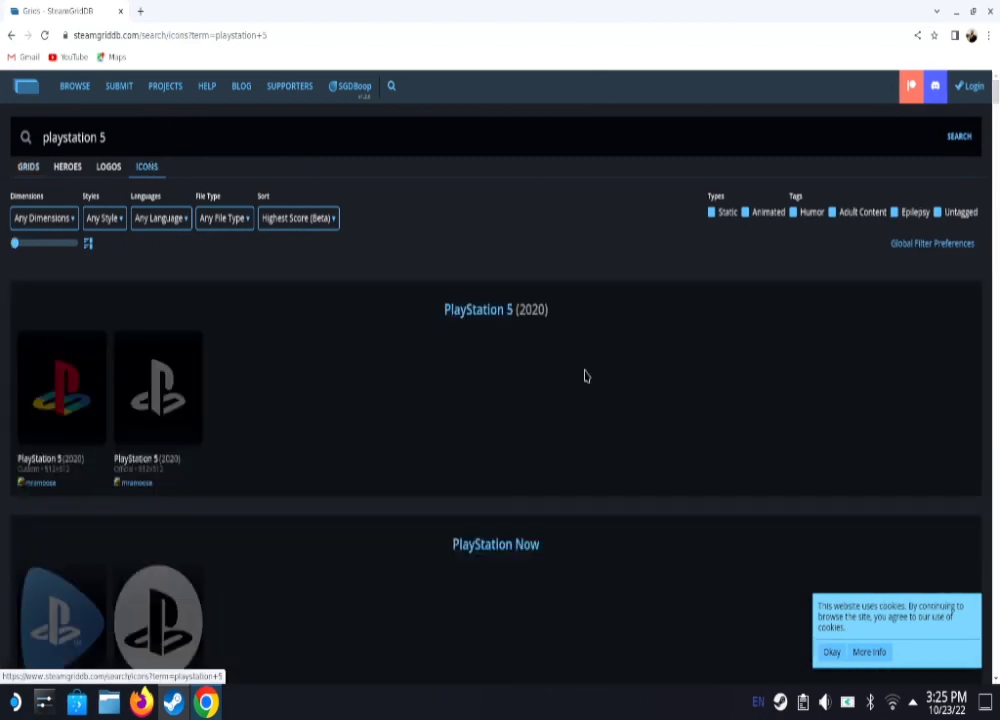
scroll(283, 422, down, 2)
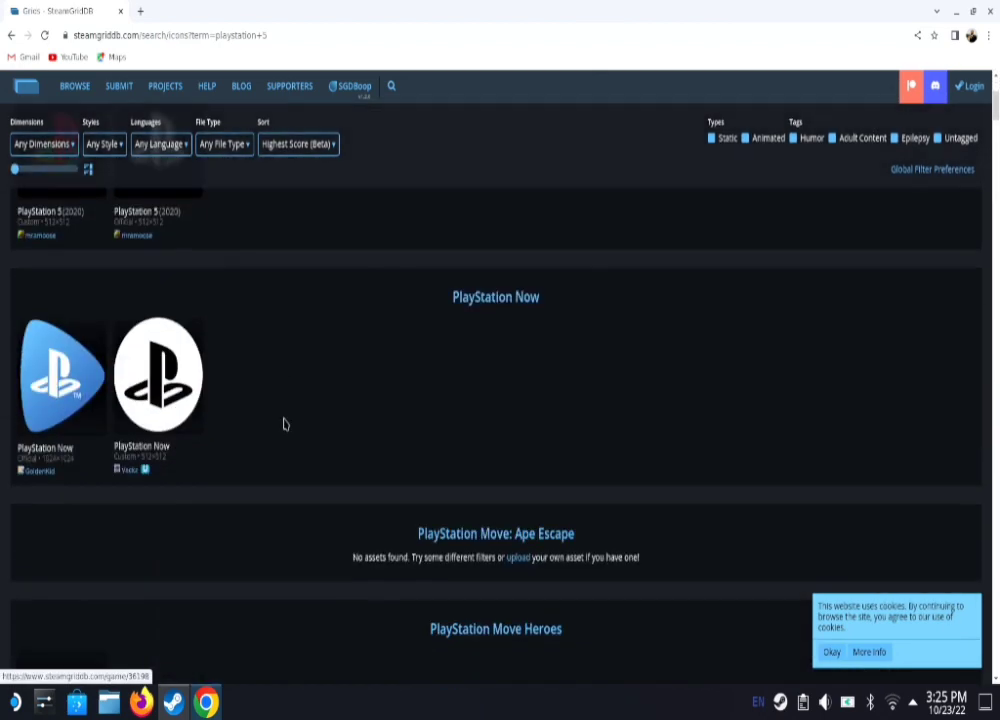
scroll(283, 424, up, 2)
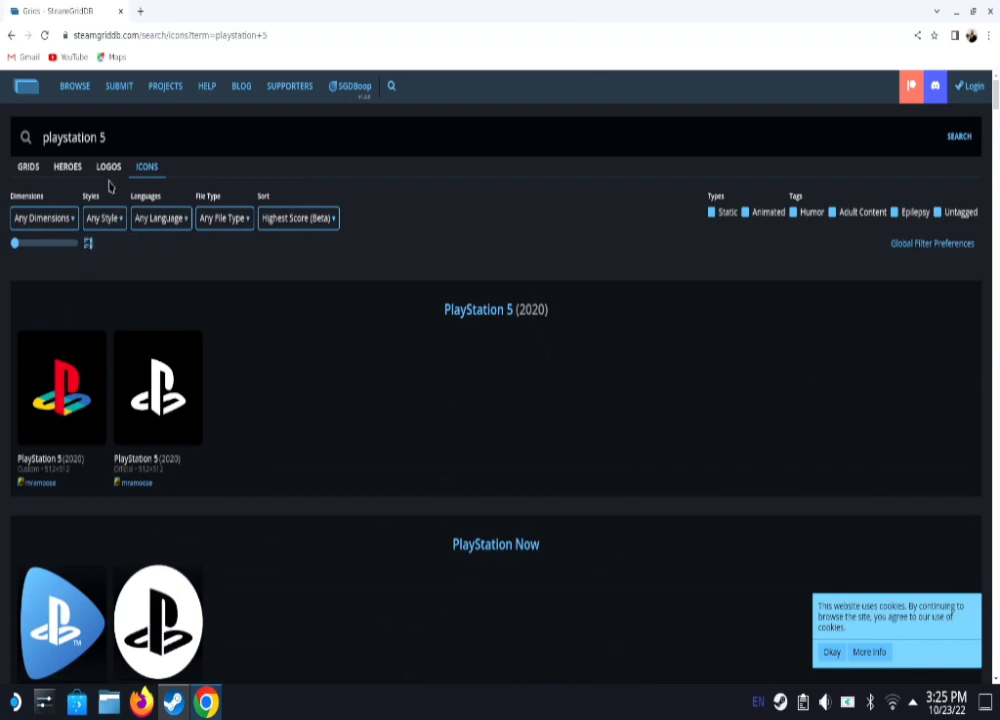
mouse_move(54, 92)
click(11, 36)
click(7, 36)
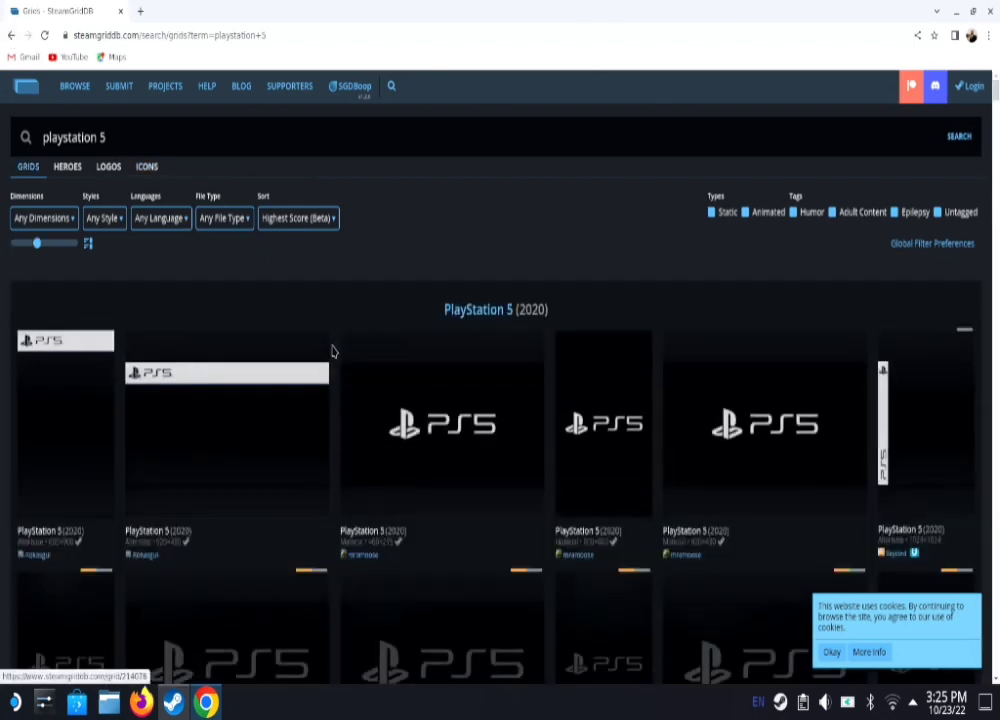
Step: Scroll through the 'playstation 5' grids once more and minimize Chrome to reveal Steam
scroll(420, 363, down, 1)
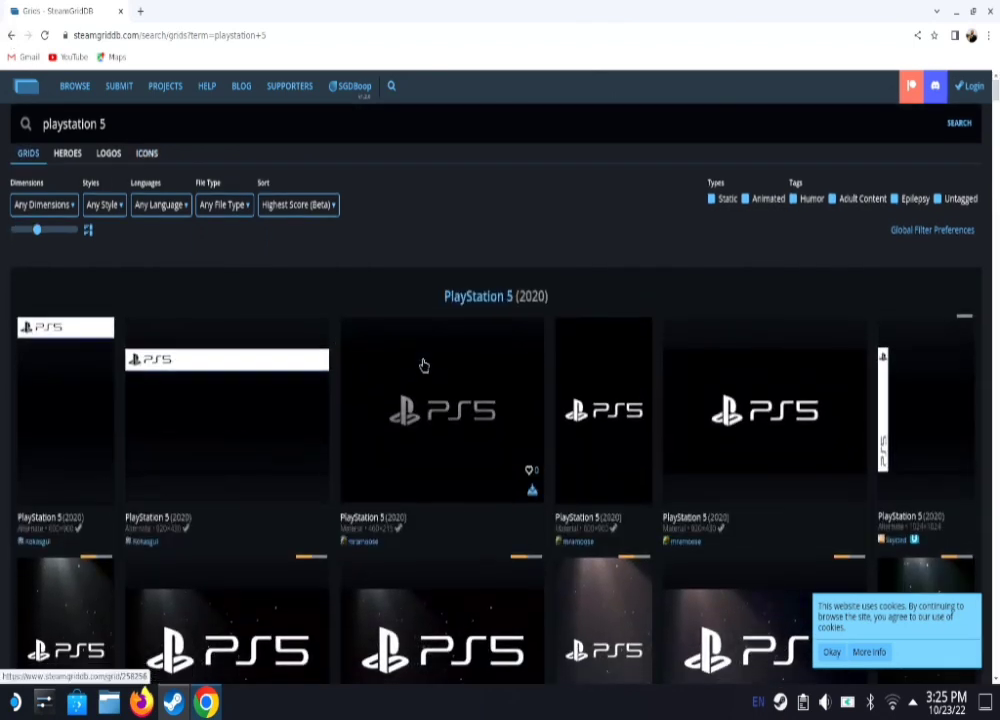
scroll(424, 365, down, 2)
scroll(484, 595, down, 1)
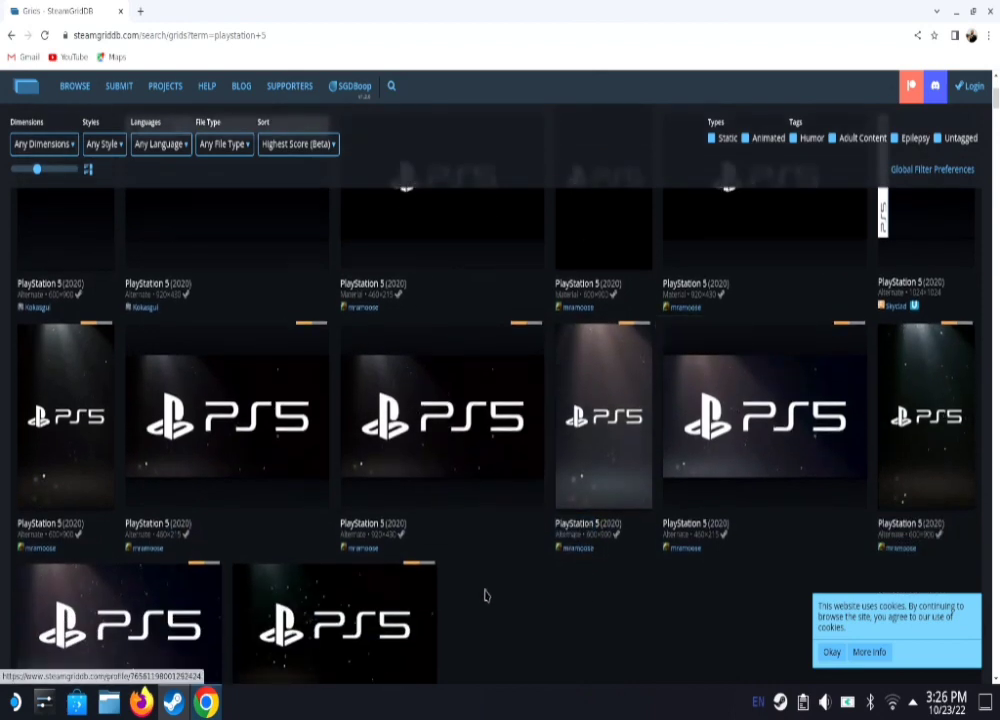
scroll(580, 550, up, 1)
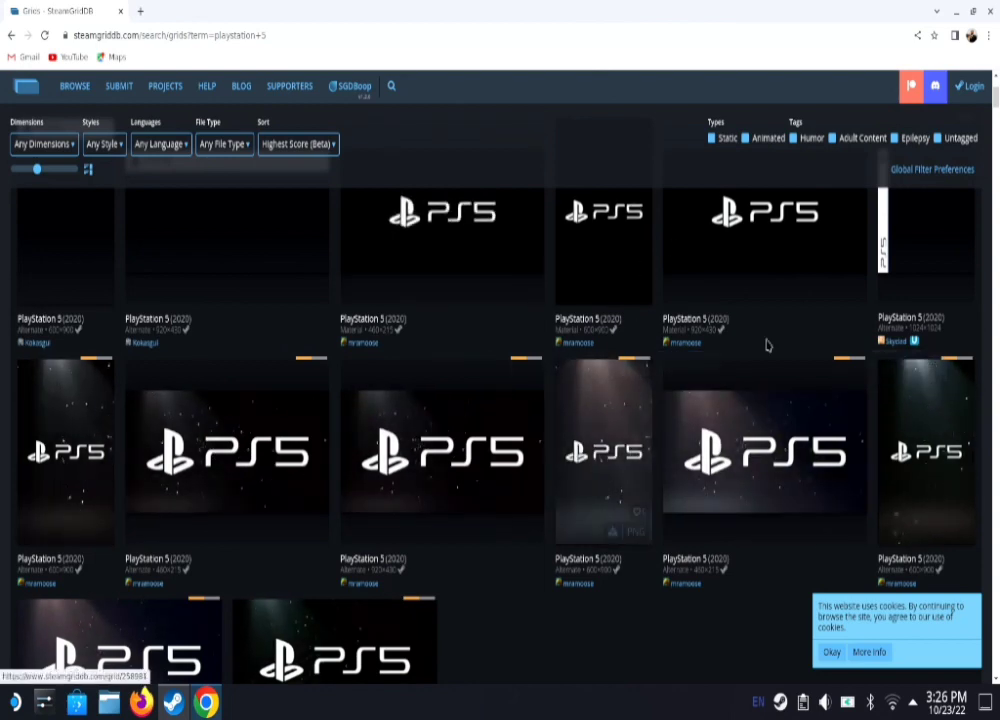
click(958, 13)
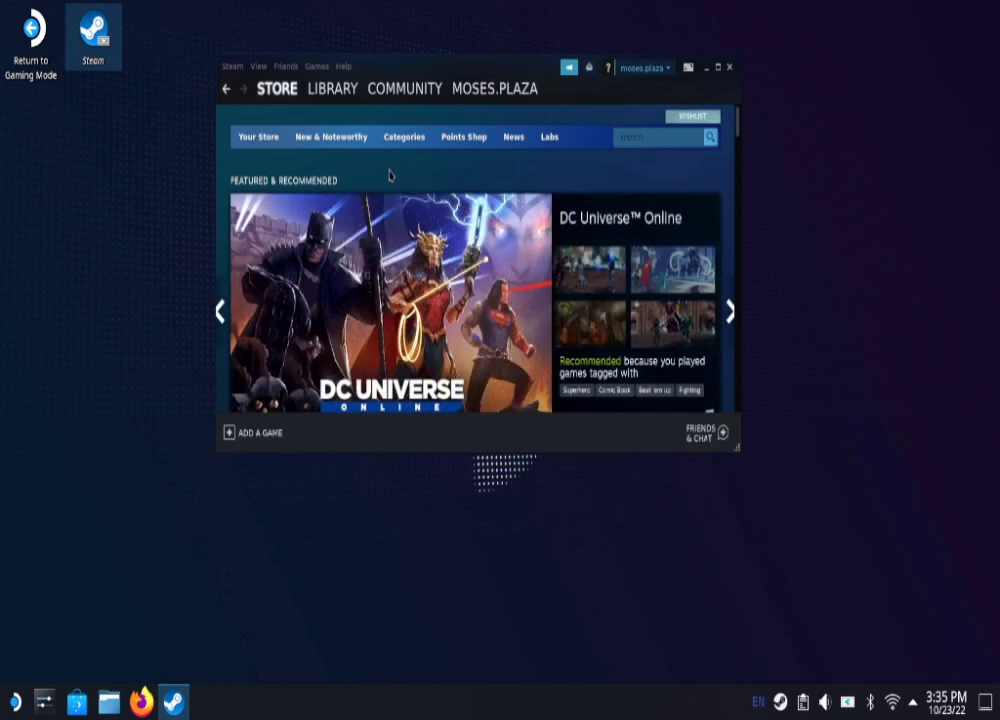
Step: Filter the library by 'ps5' and add PS5 Remote Play to the Favorites collection
click(334, 92)
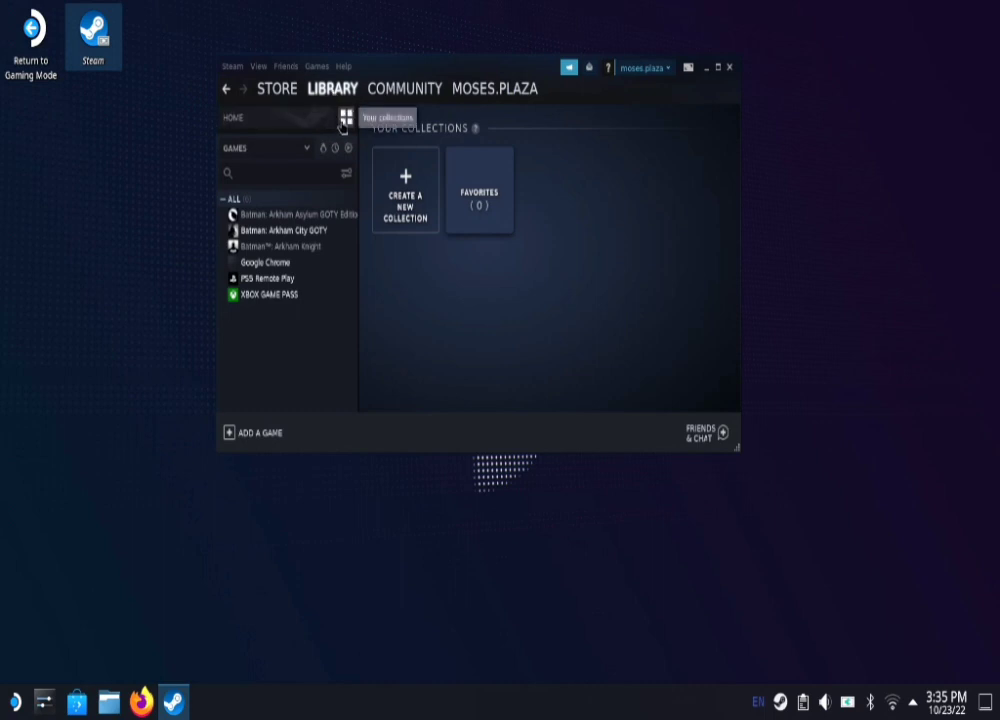
click(274, 170)
text(ps)
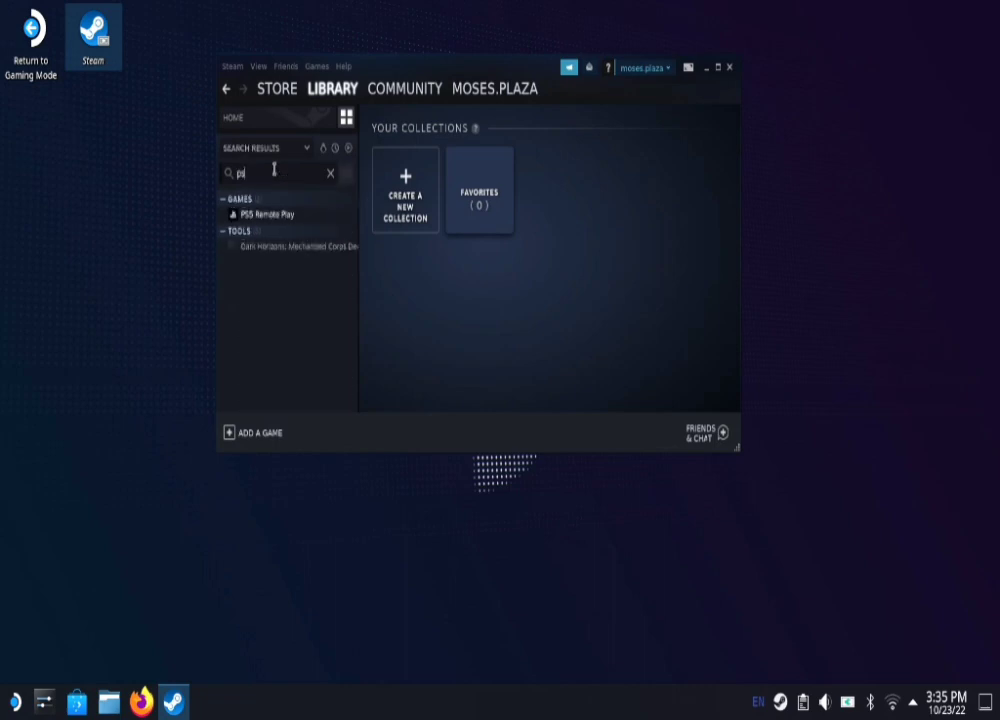
text(5)
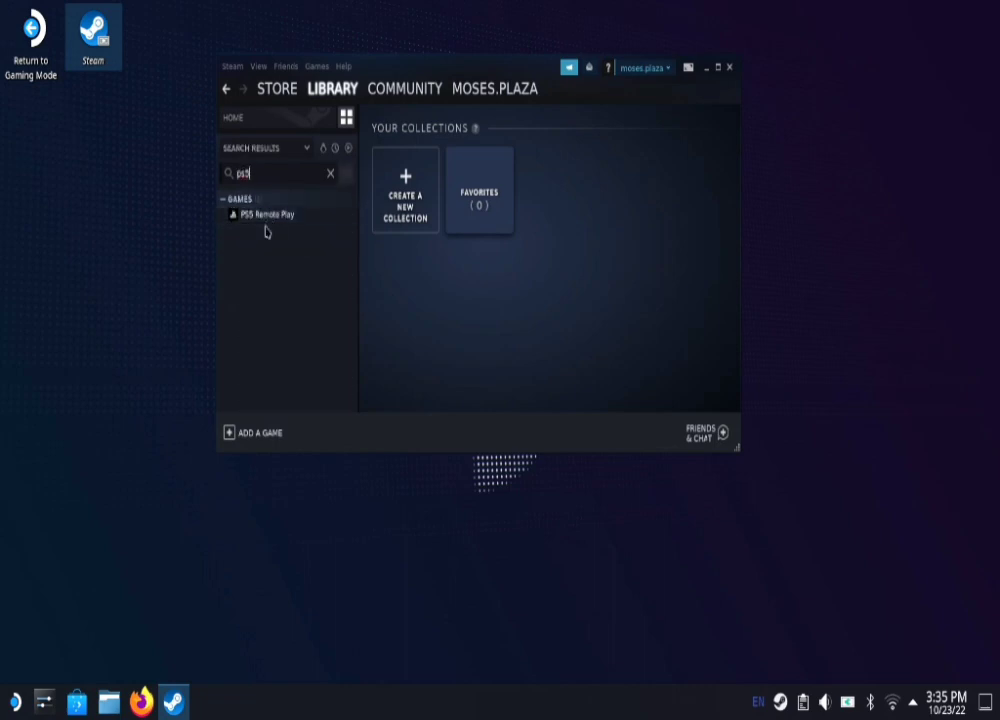
drag(279, 221, 487, 192)
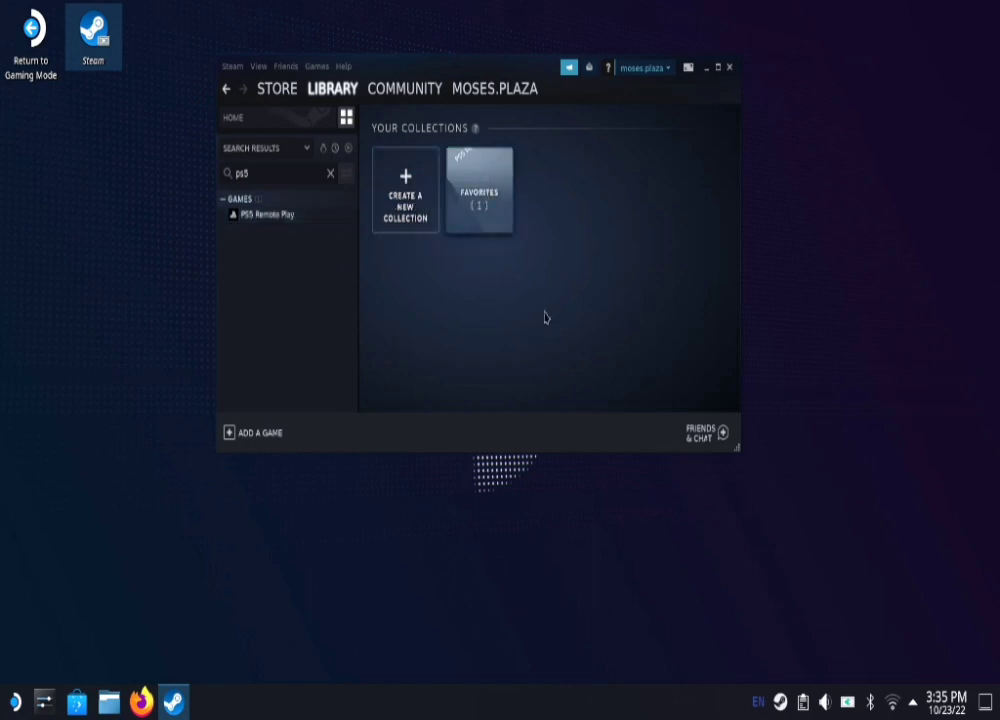
click(490, 222)
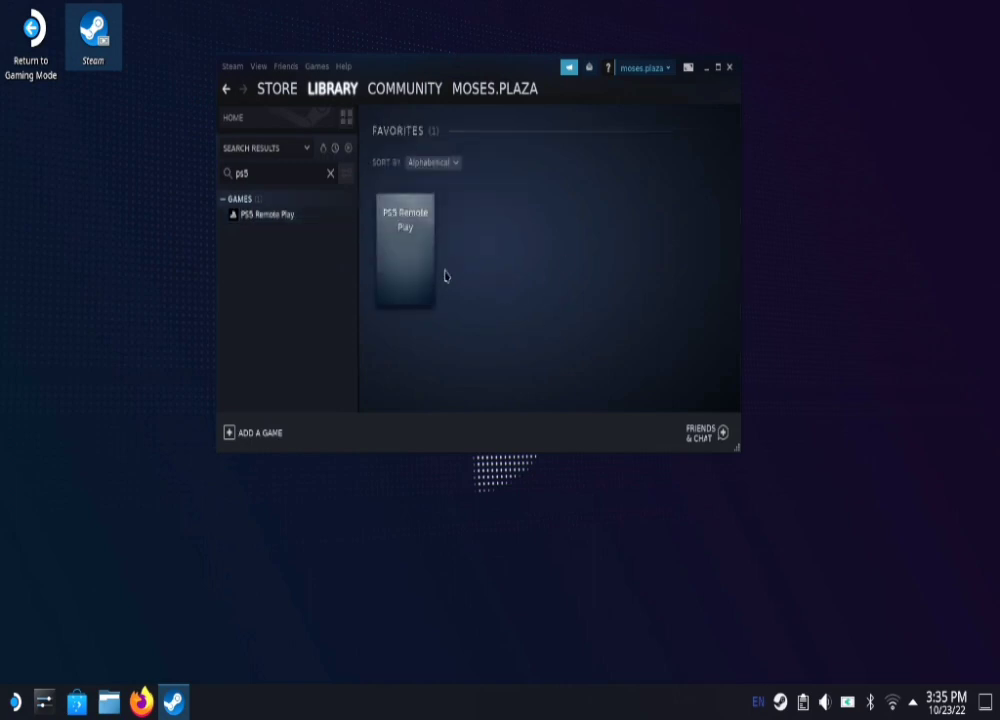
Step: Set the PS5 Remote Play tile's custom artwork to ps pill.png from /home/deck/Downloads
mouse_move(396, 226)
right_click(398, 267)
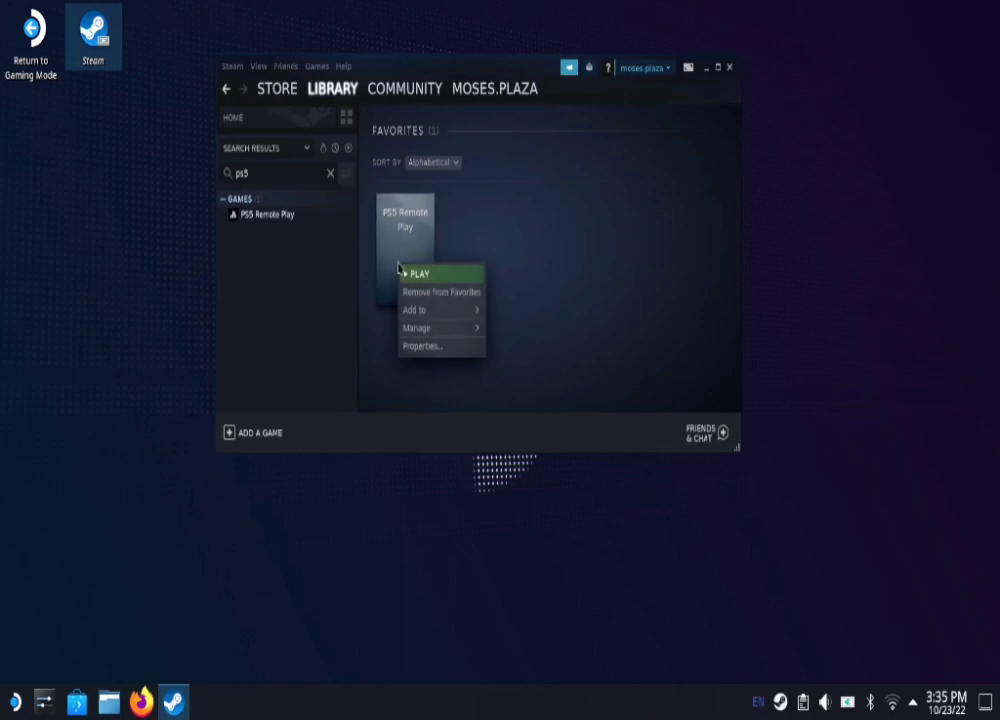
mouse_move(452, 330)
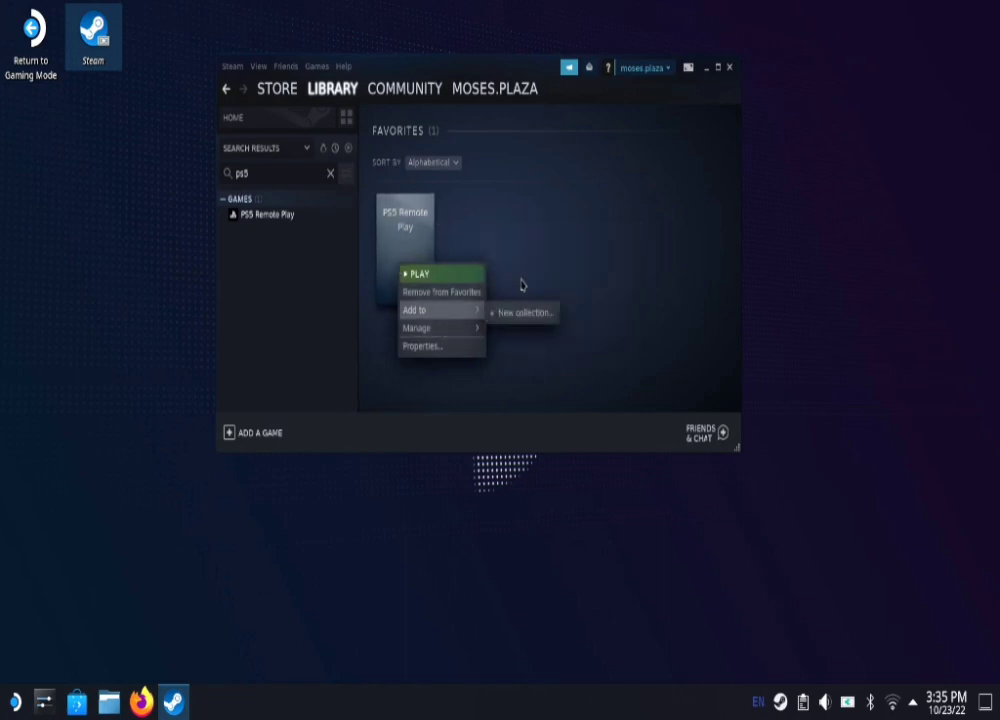
click(535, 272)
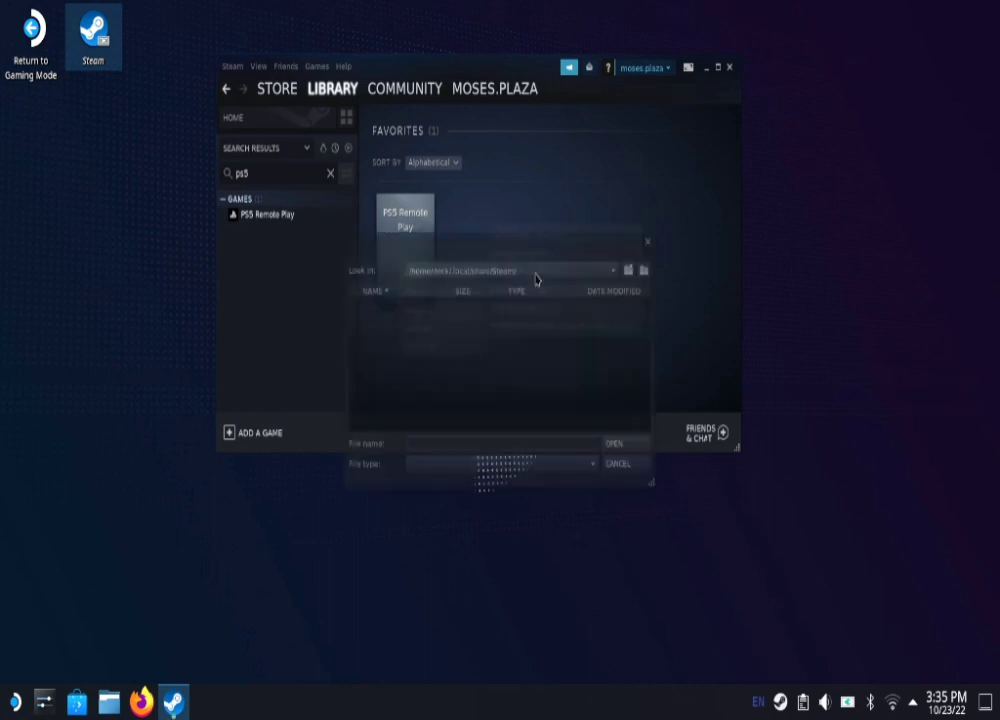
click(614, 270)
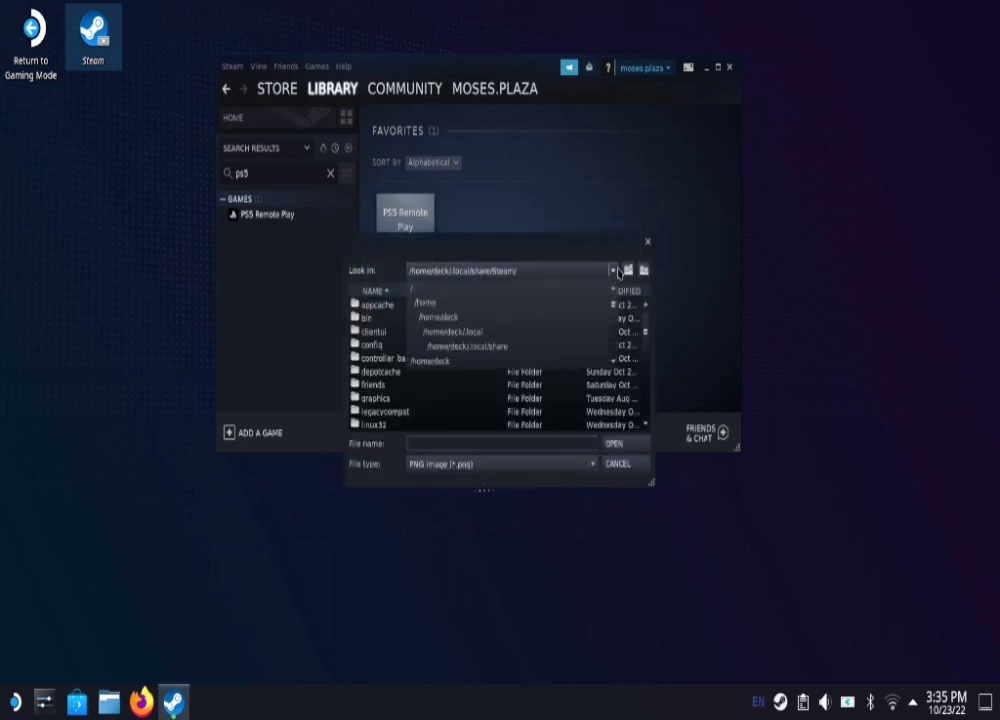
click(443, 318)
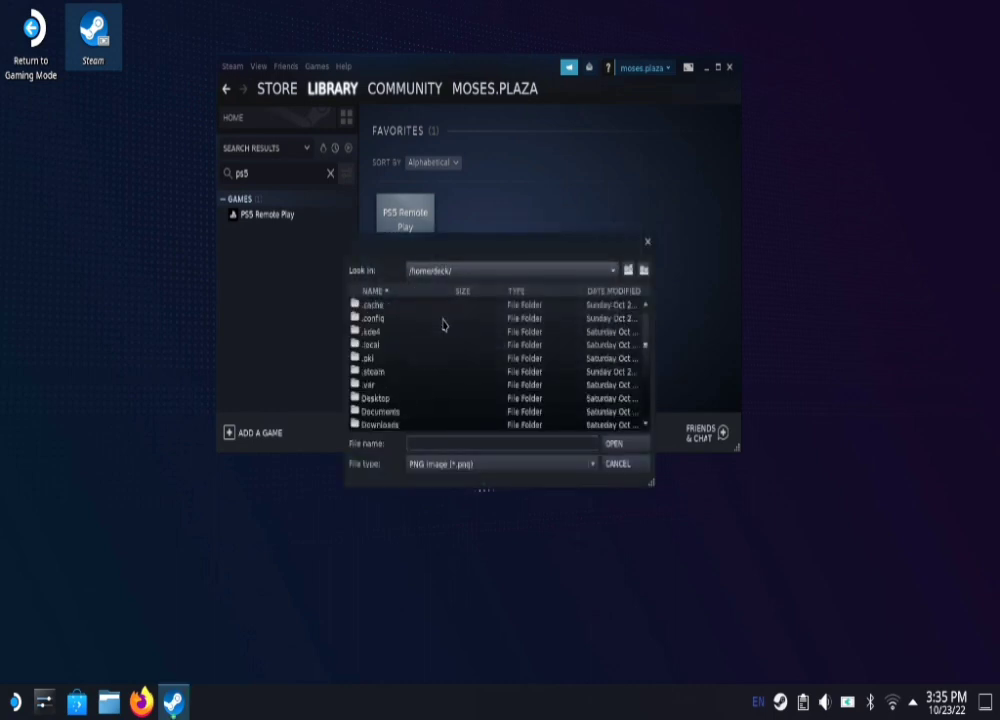
click(392, 426)
double_click(392, 426)
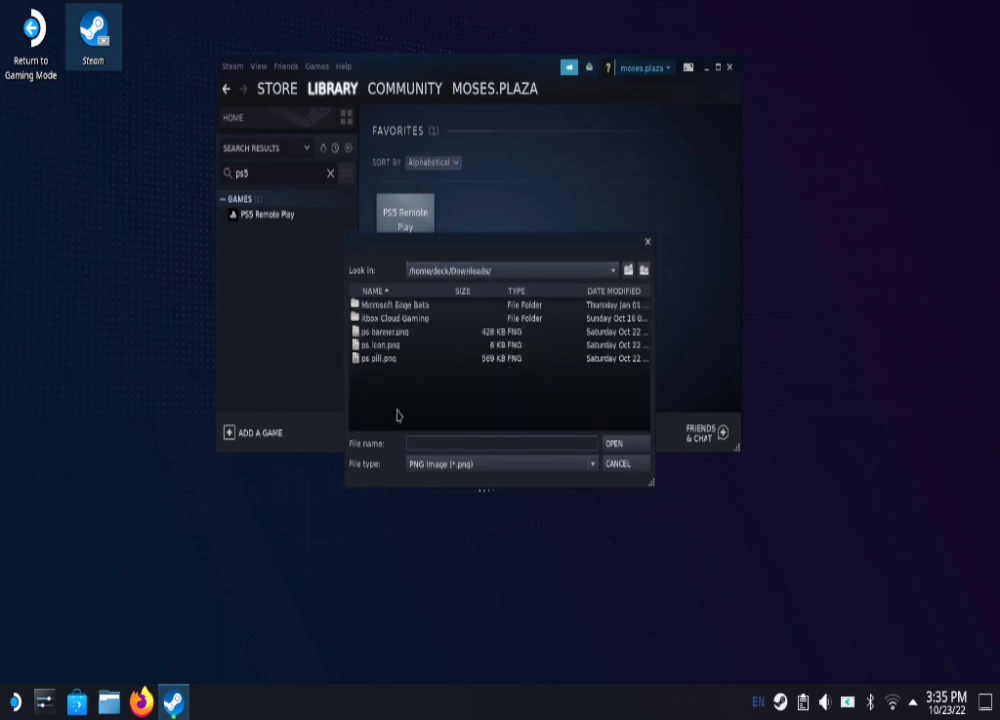
double_click(381, 361)
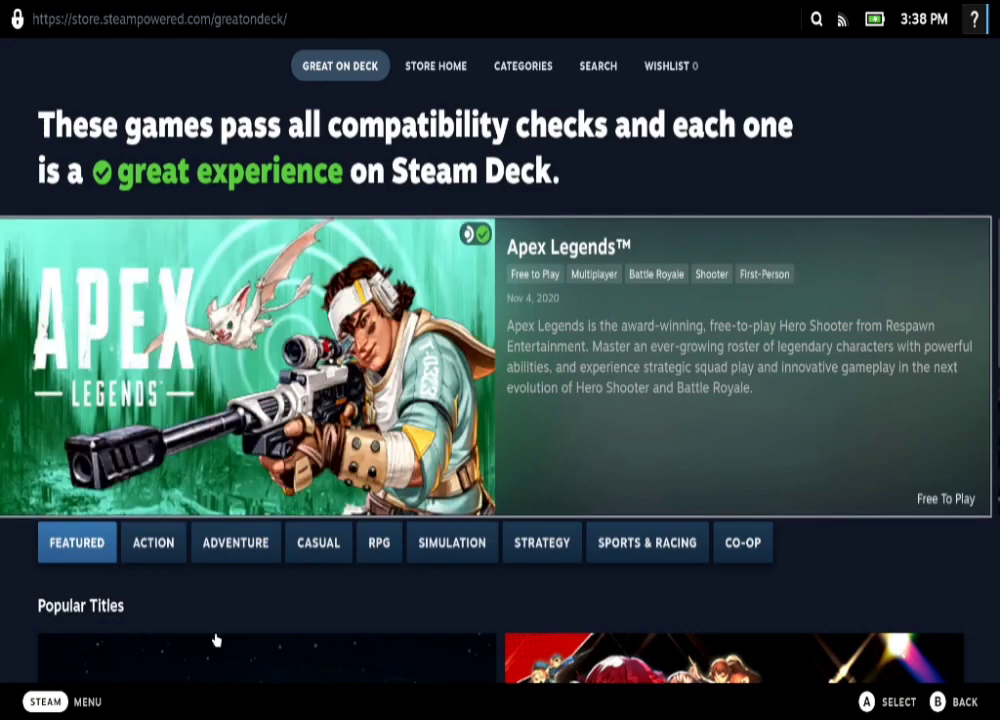
Step: Go to the Library's Favorites tab and open the PS5 Remote Play card
click(57, 702)
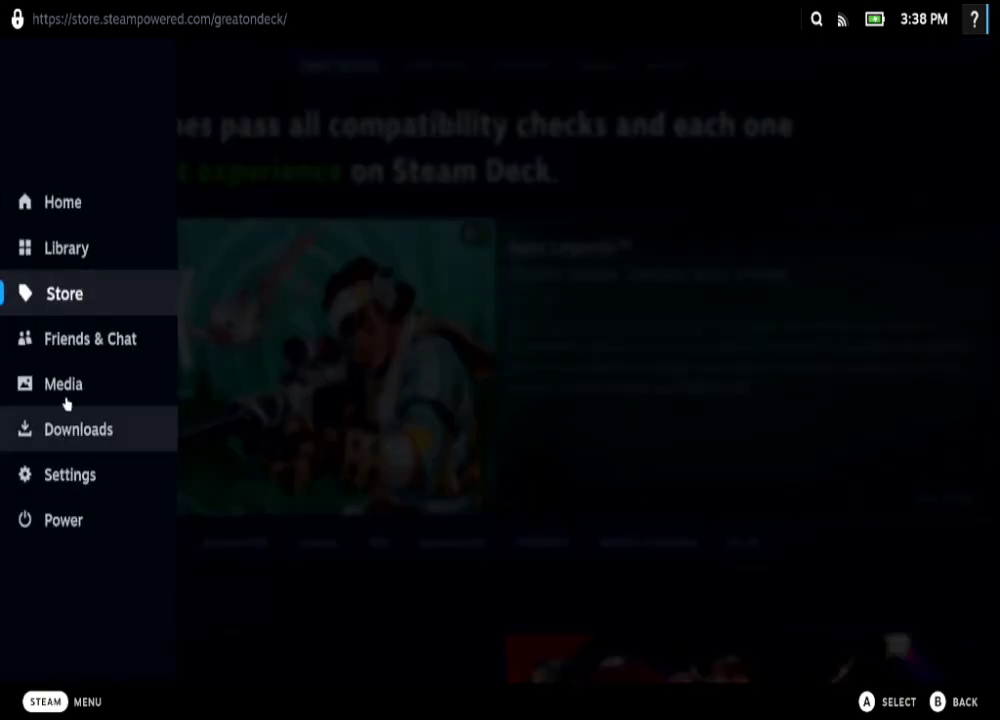
click(76, 248)
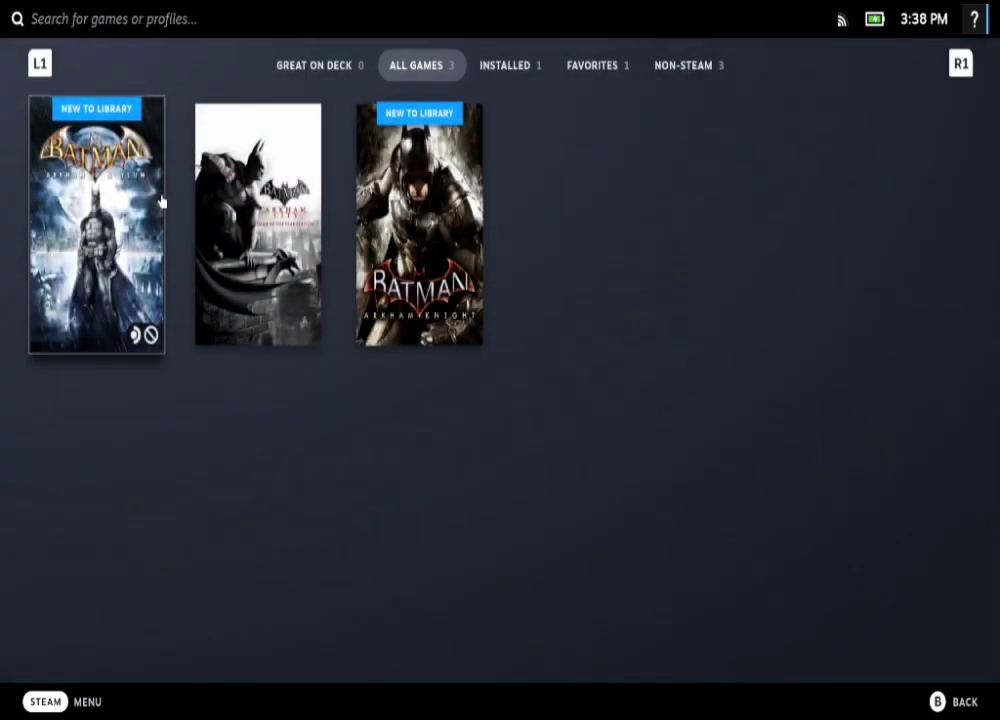
click(587, 70)
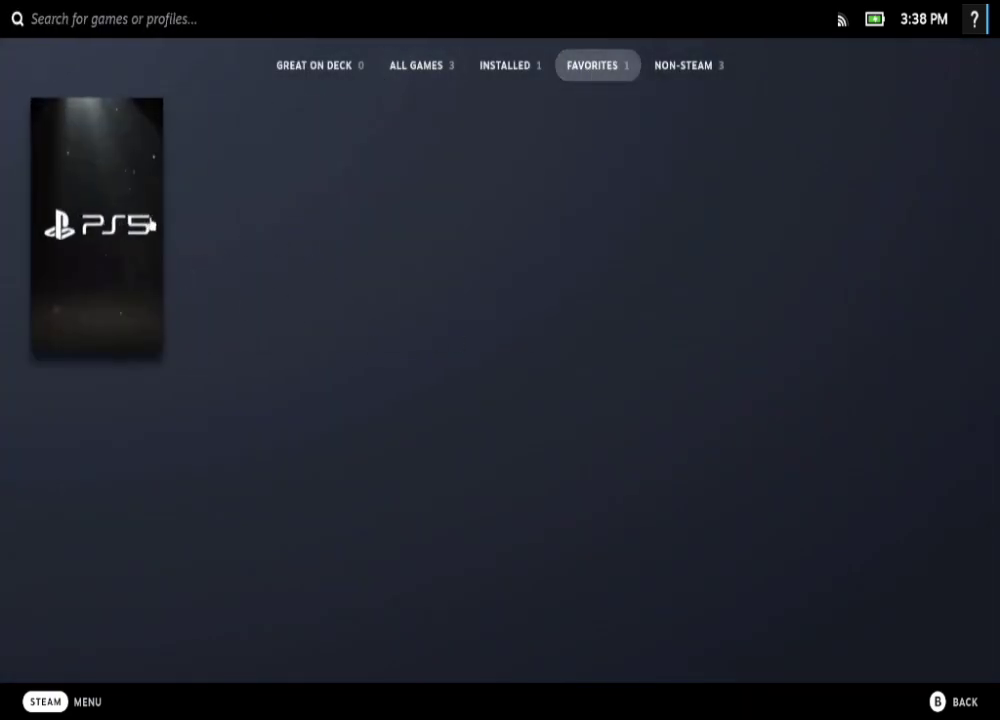
click(130, 236)
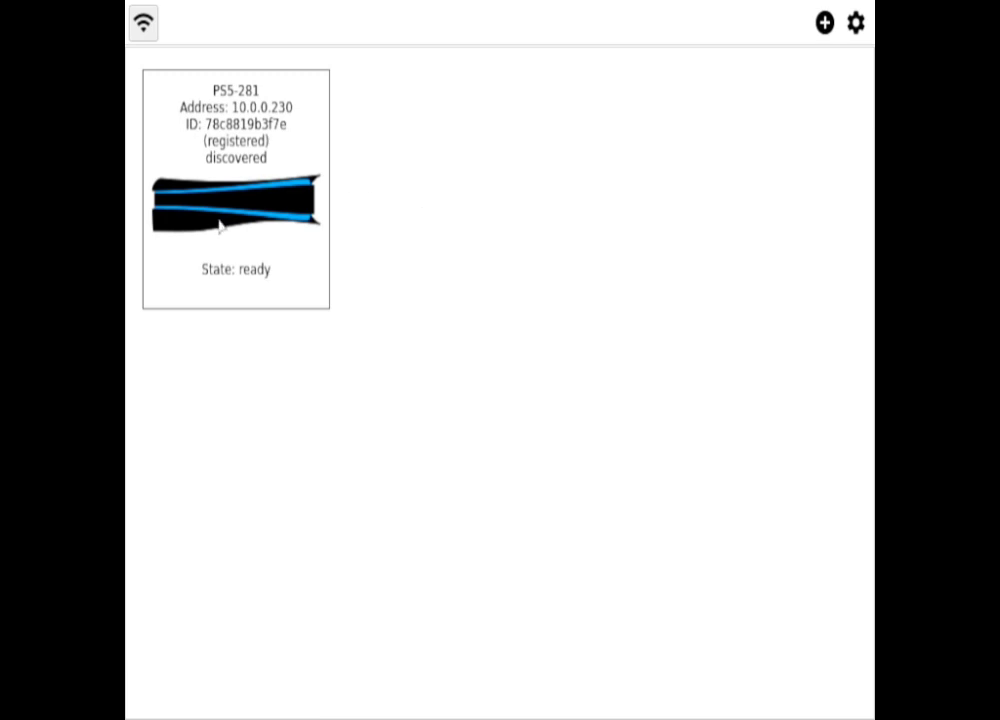
Step: Start the Remote Play stream from the PS5-281 console in Chiaki
click(219, 225)
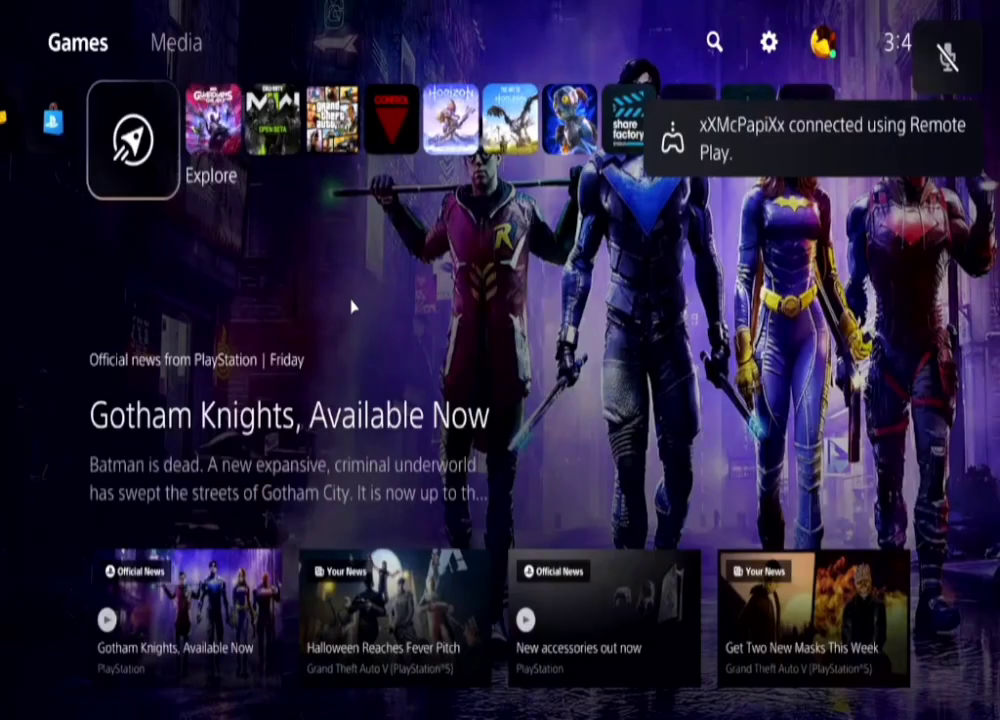